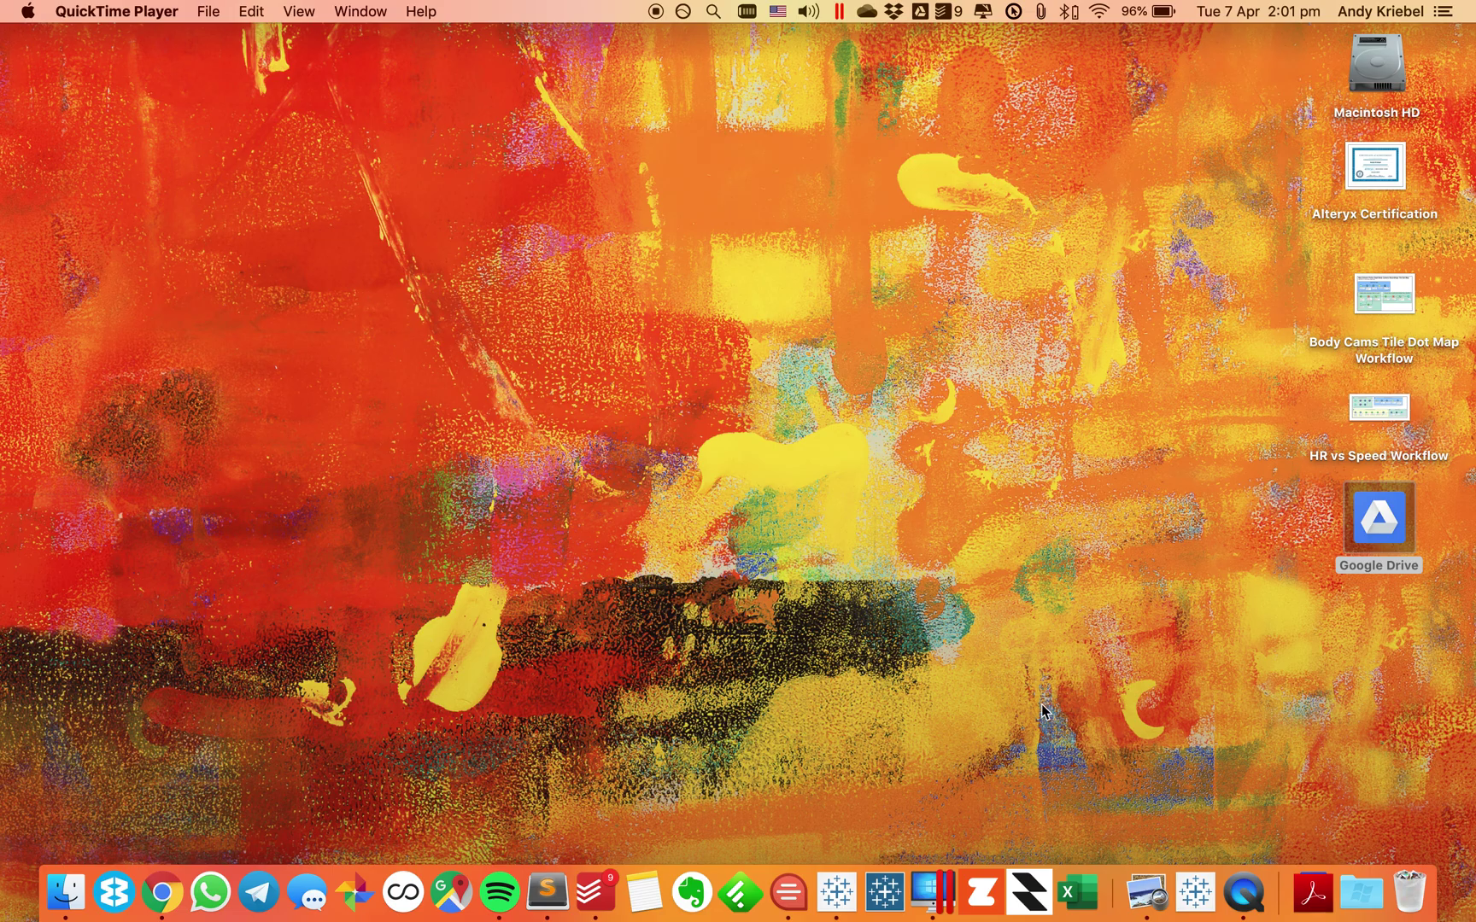
- Launch Tableau Desktop with a blank Book1 connected to Superstore 2020 data
click(836, 892)
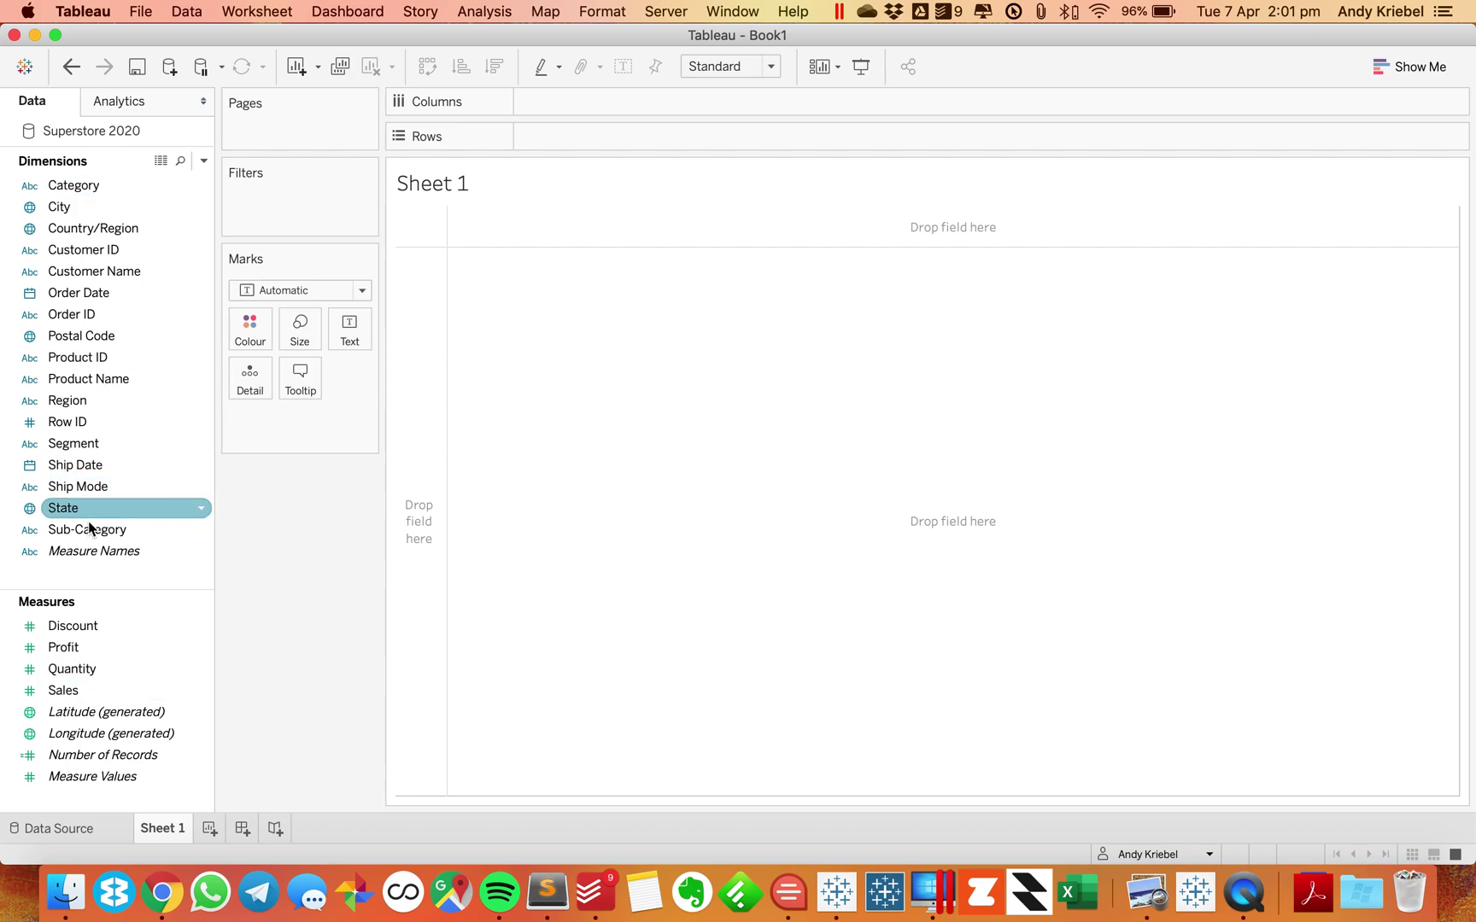
- Build a horizontal bar chart of Sales by Sub-Category sorted descending
click(83, 691)
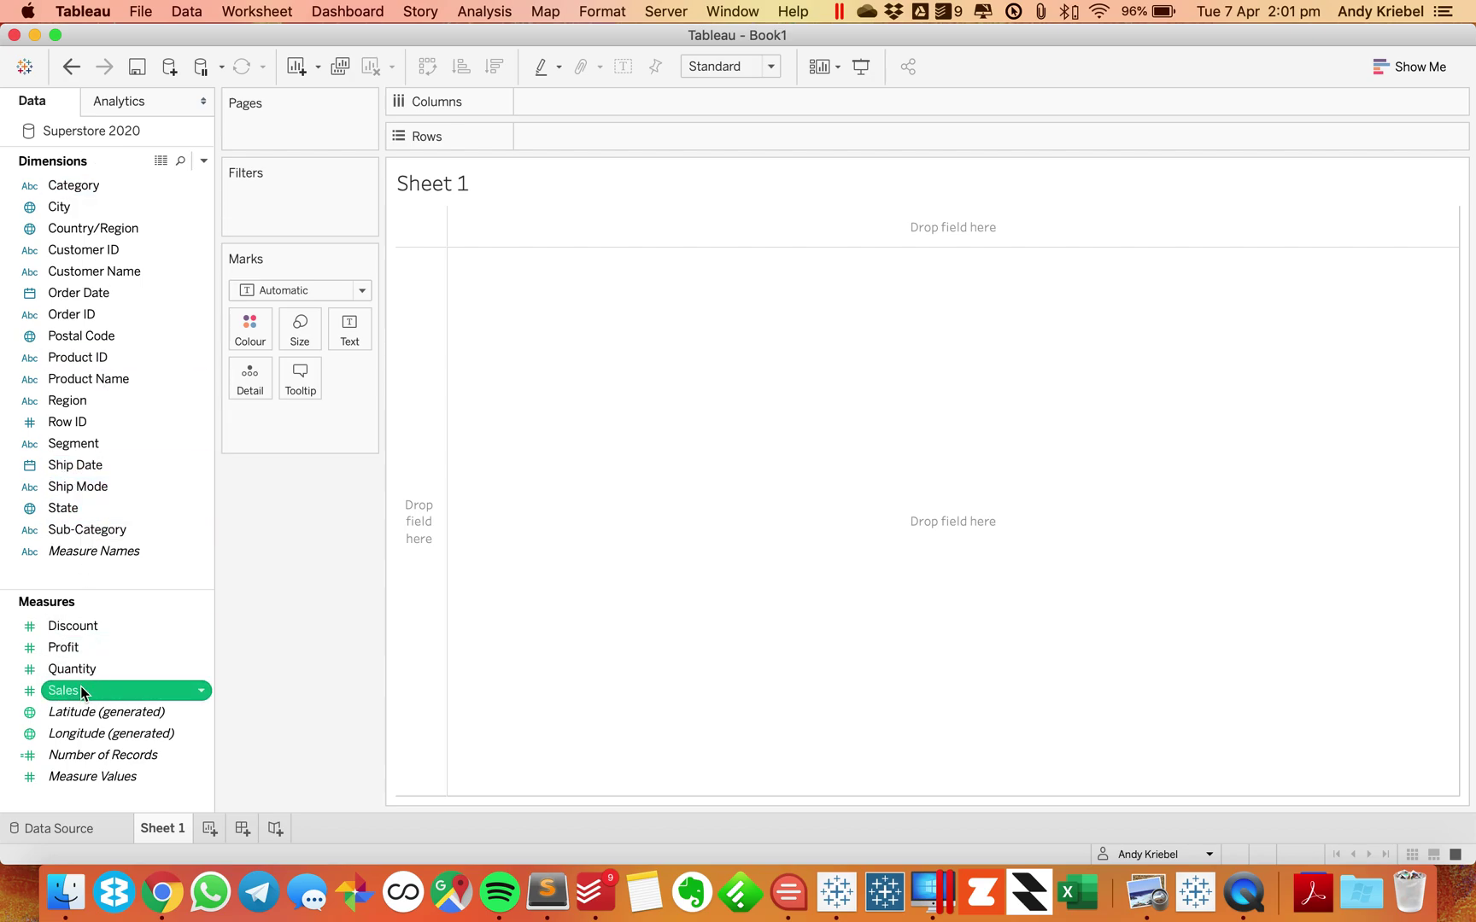
double_click(83, 691)
double_click(92, 531)
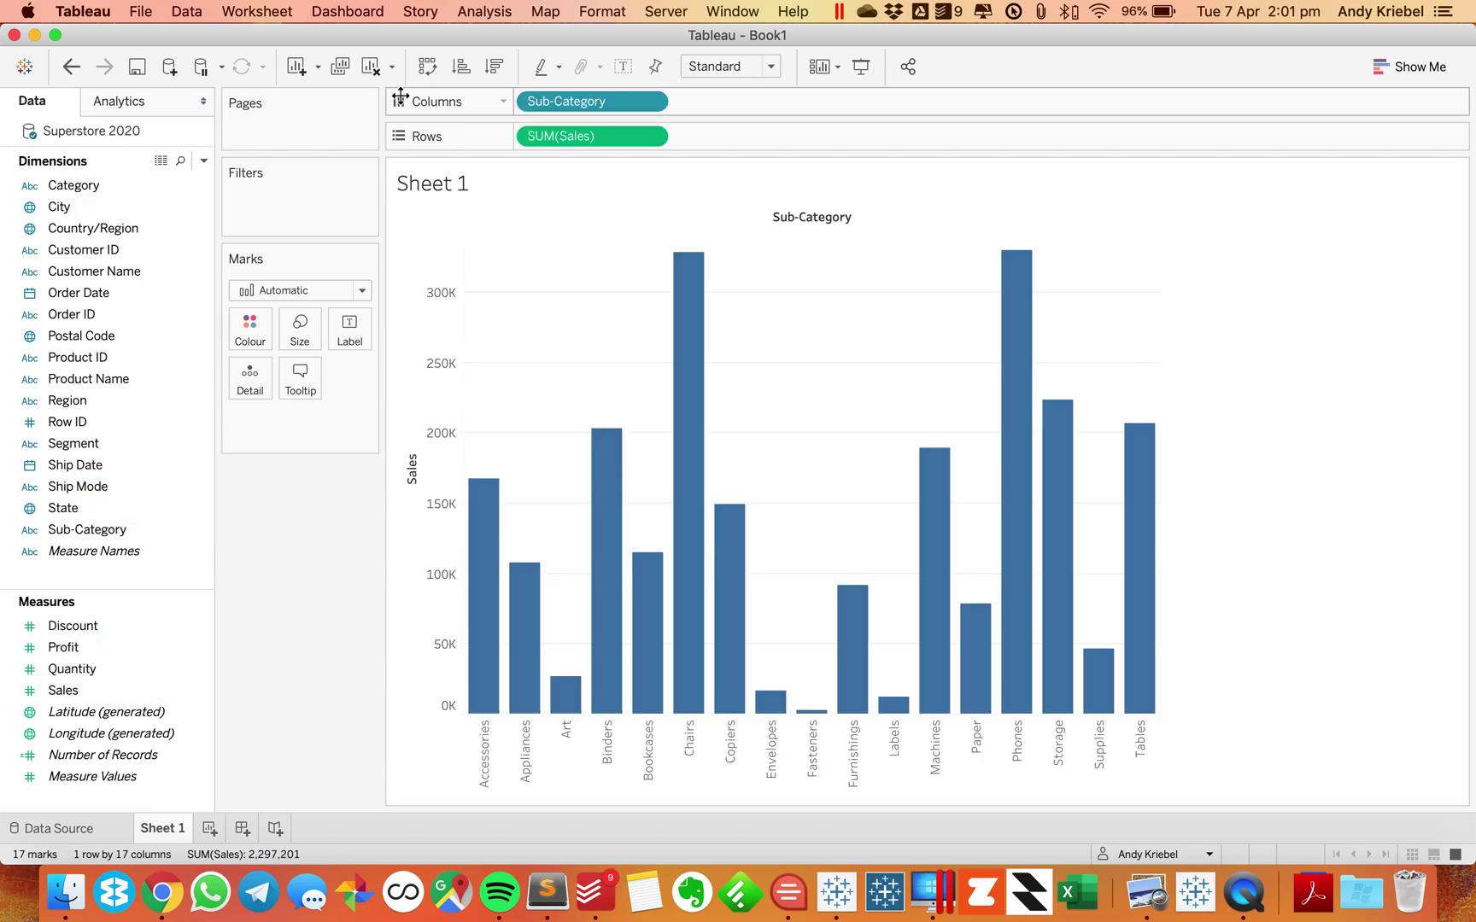
click(437, 66)
click(493, 69)
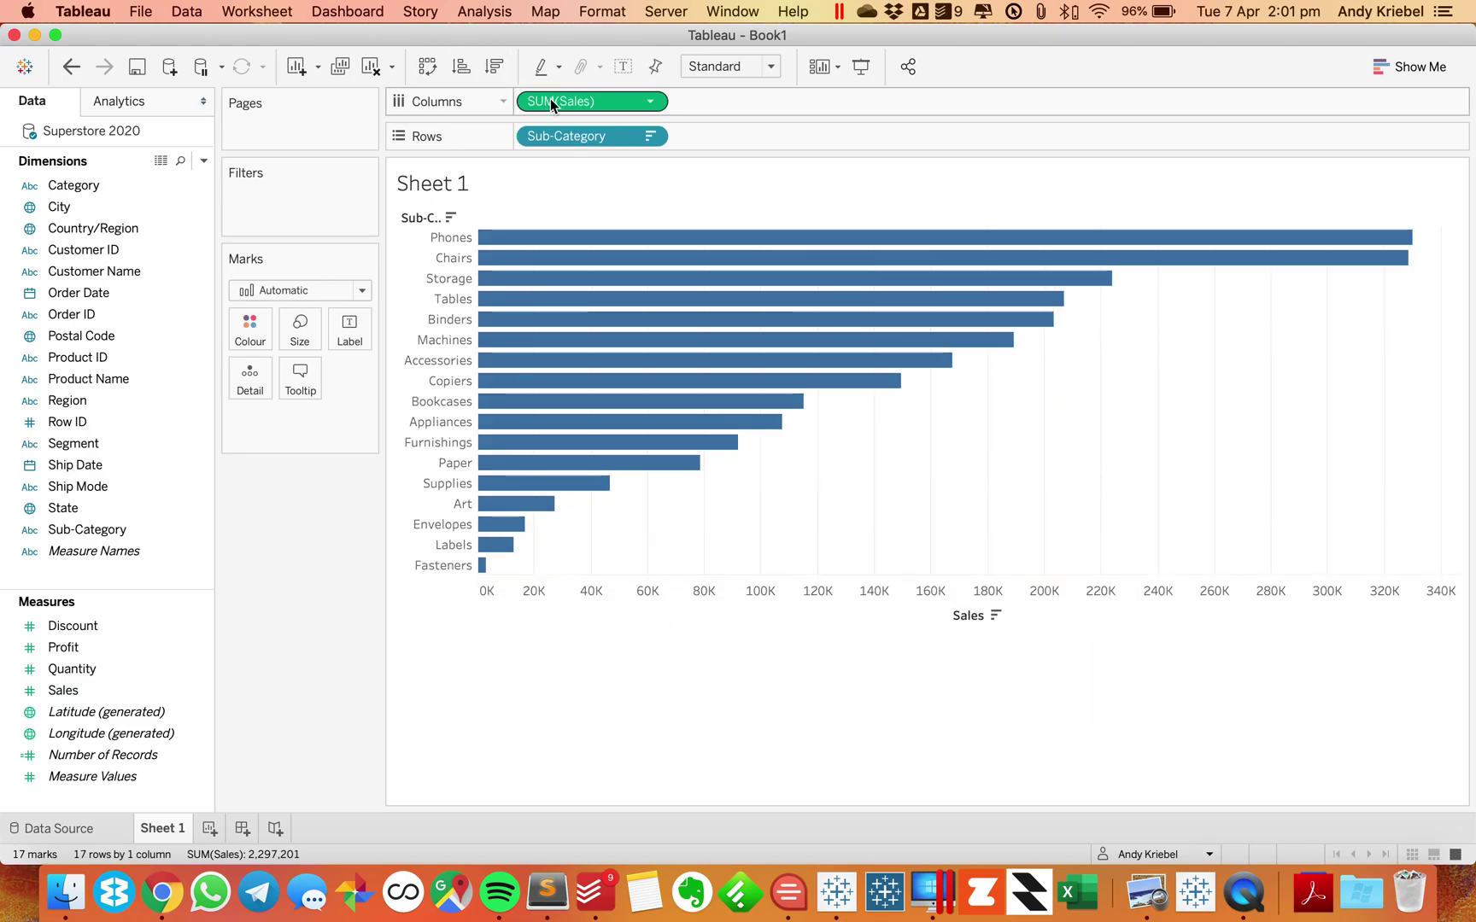
- Label the bars with RANK(SUM([Sales])) so they show ranks 1–17
drag(550, 99, 347, 331)
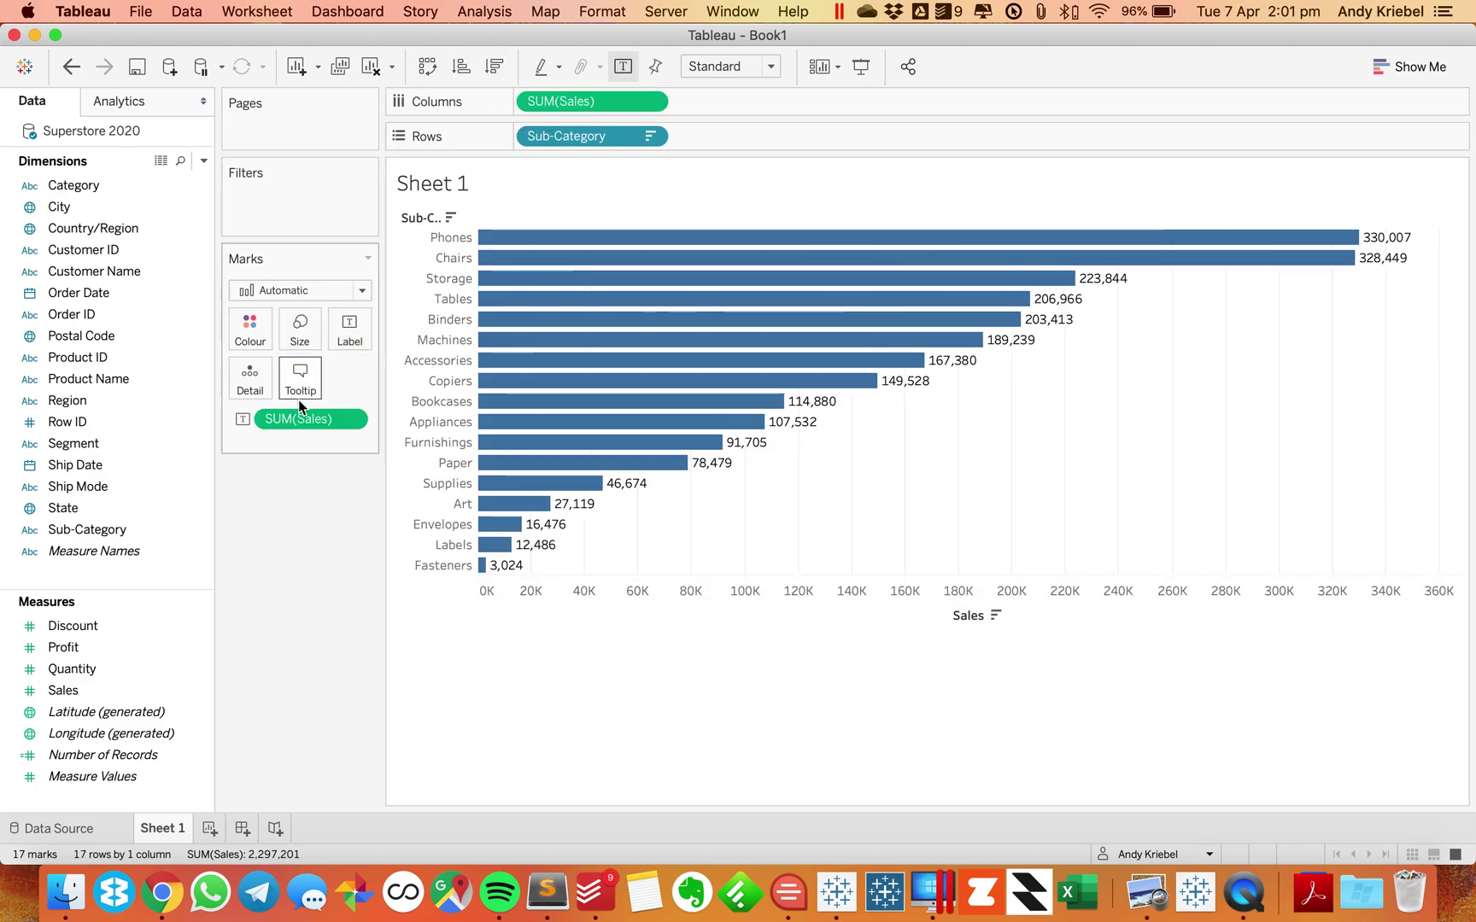
double_click(291, 419)
text(RANK)
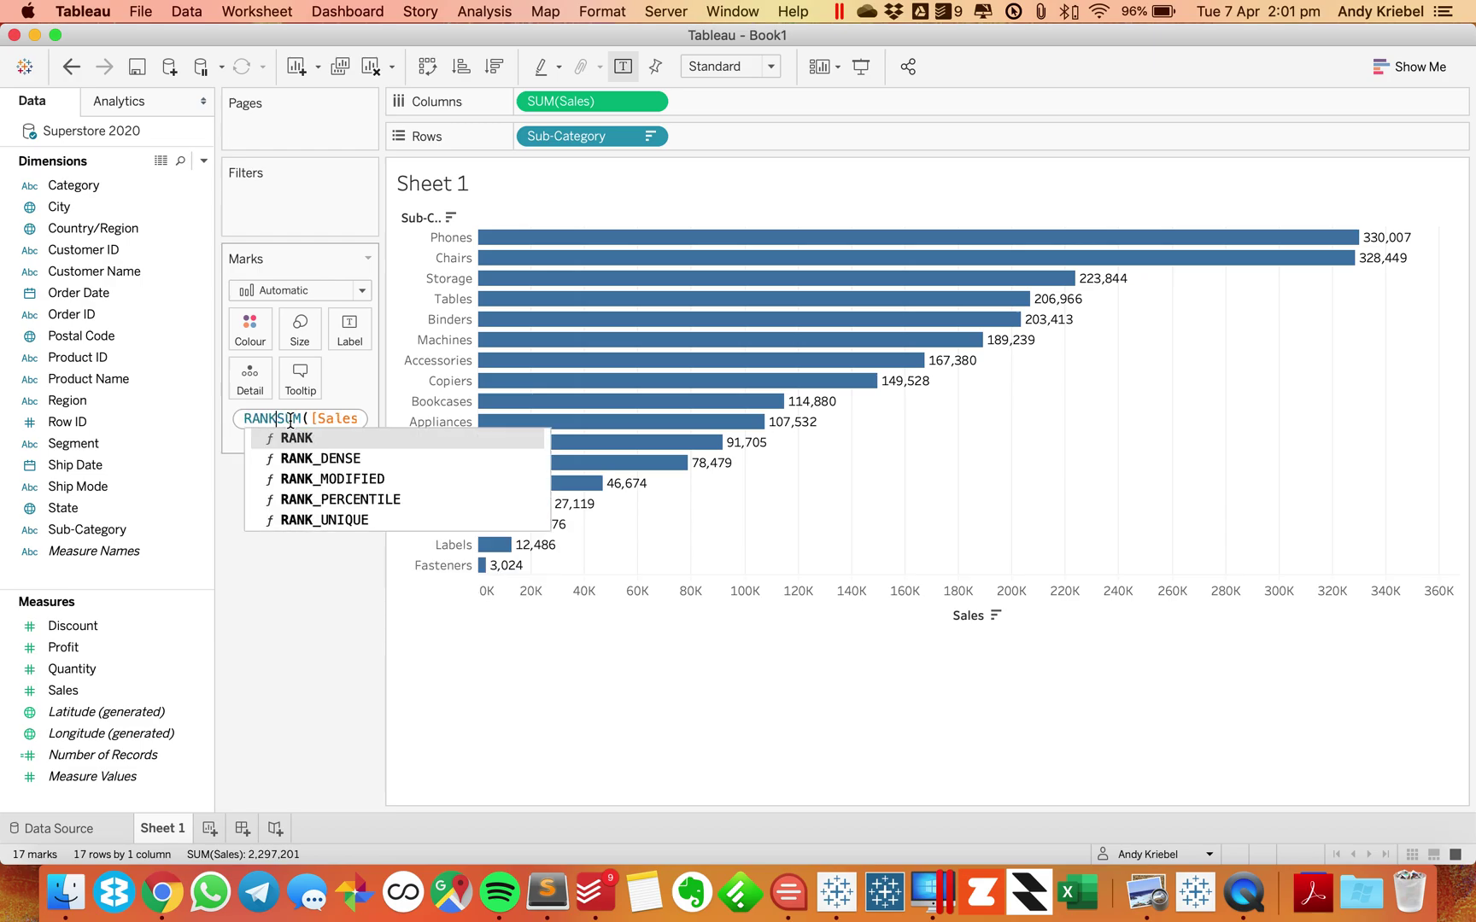
text(()
key(End)
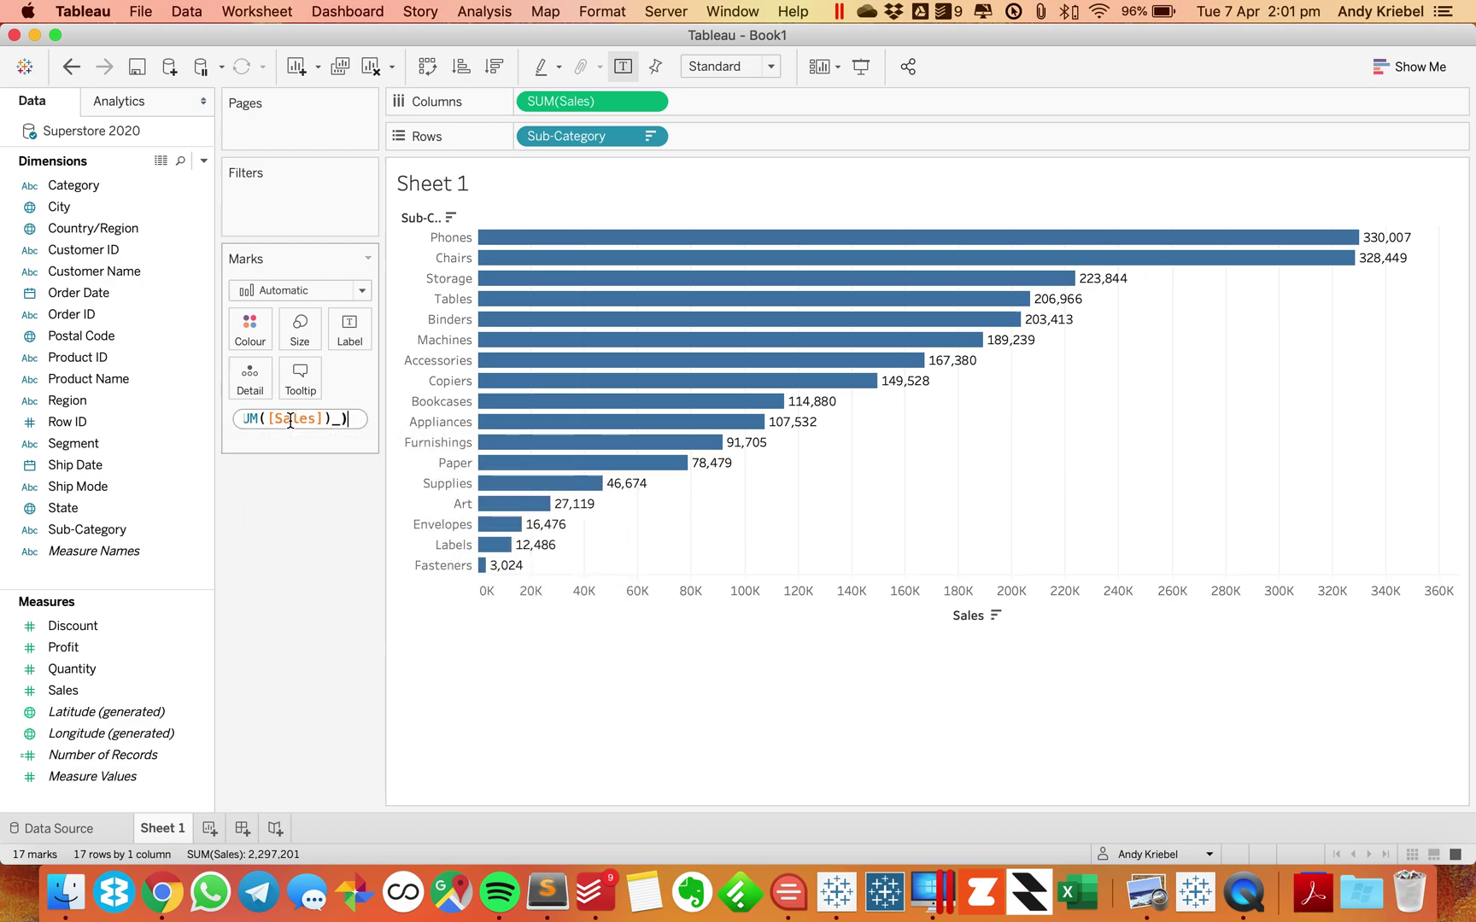
text())
key(Return)
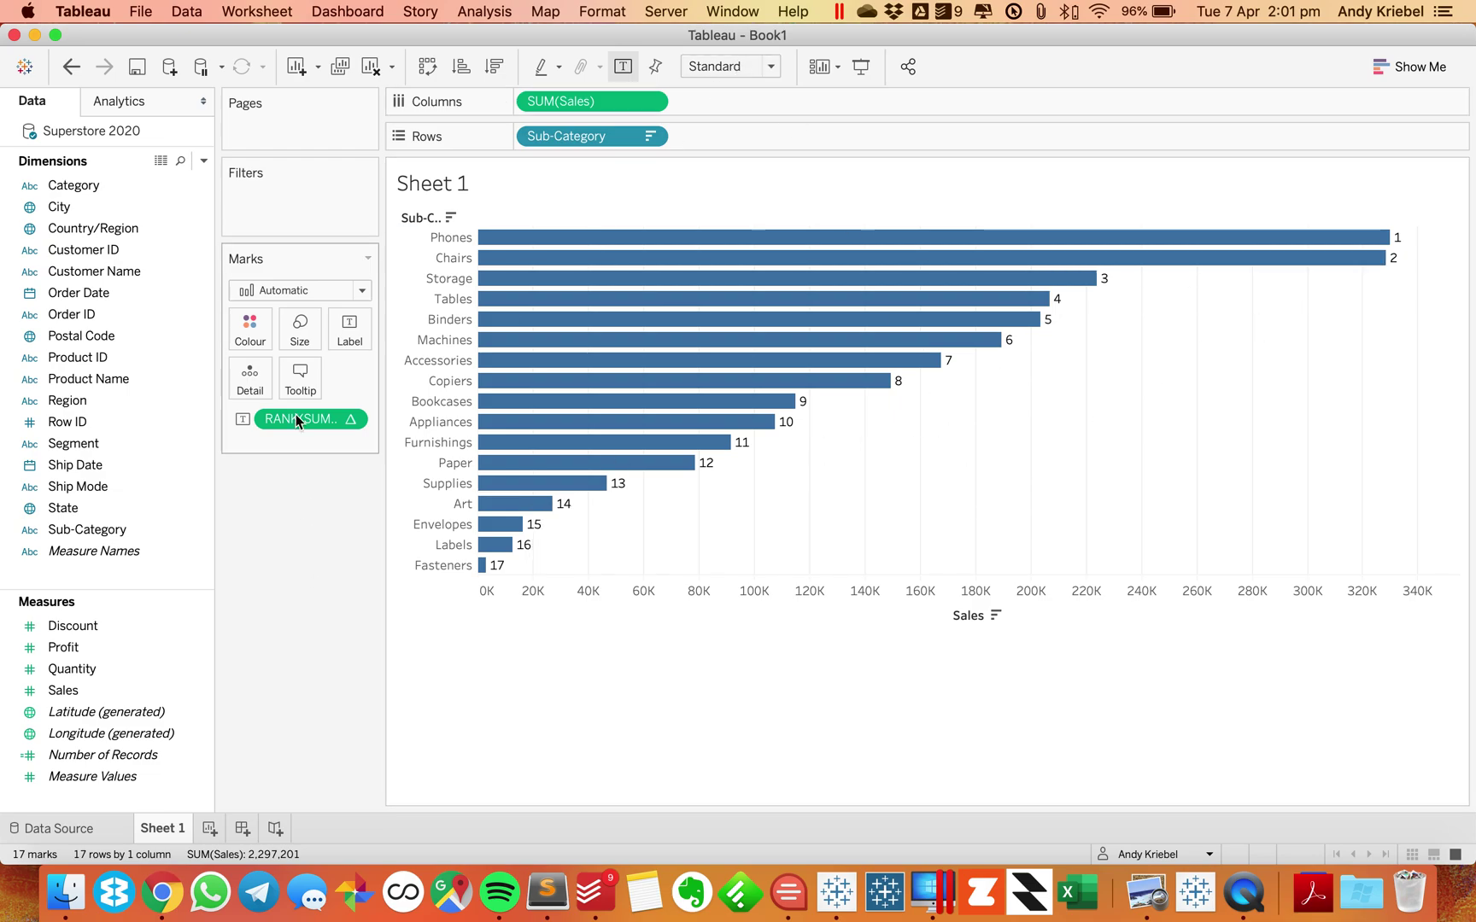
- Enlarge the bar rows so all 17 sub-categories fill the sheet
key(super+Up)
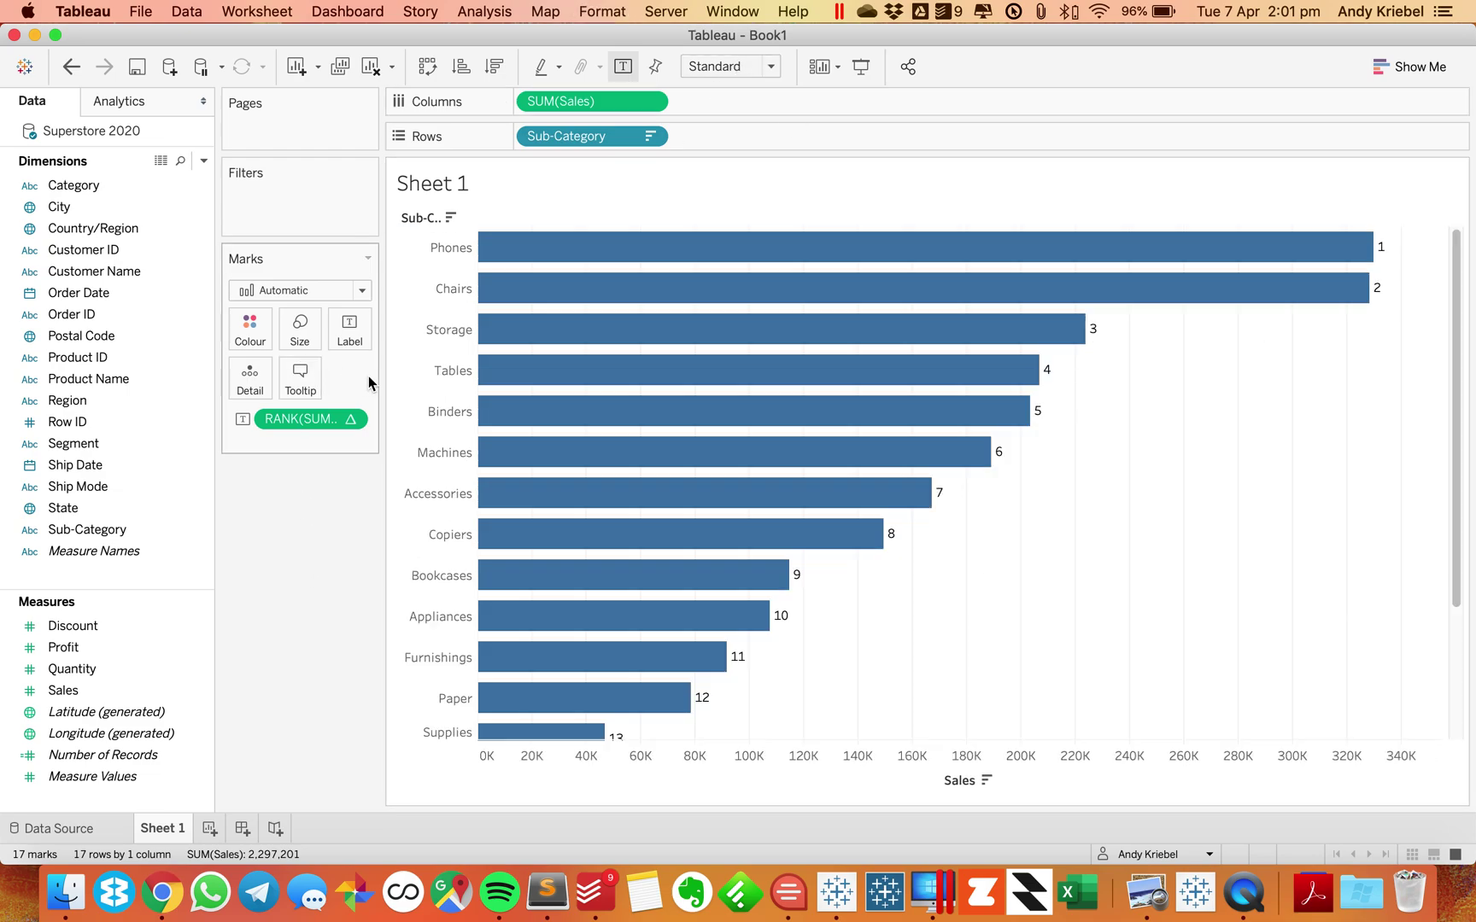
key(super+Down)
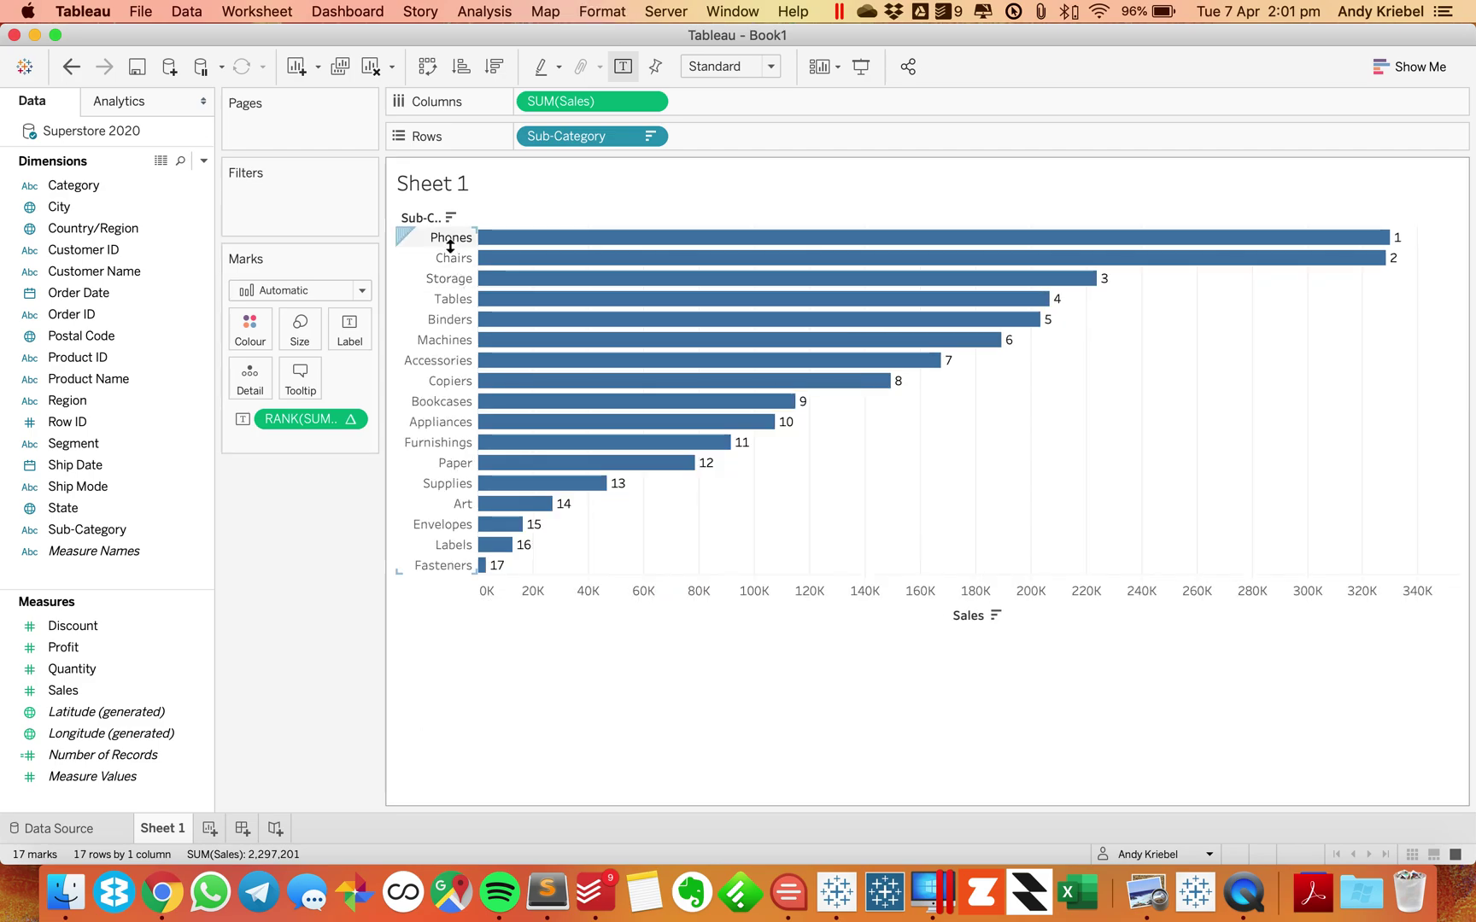
drag(450, 246, 450, 254)
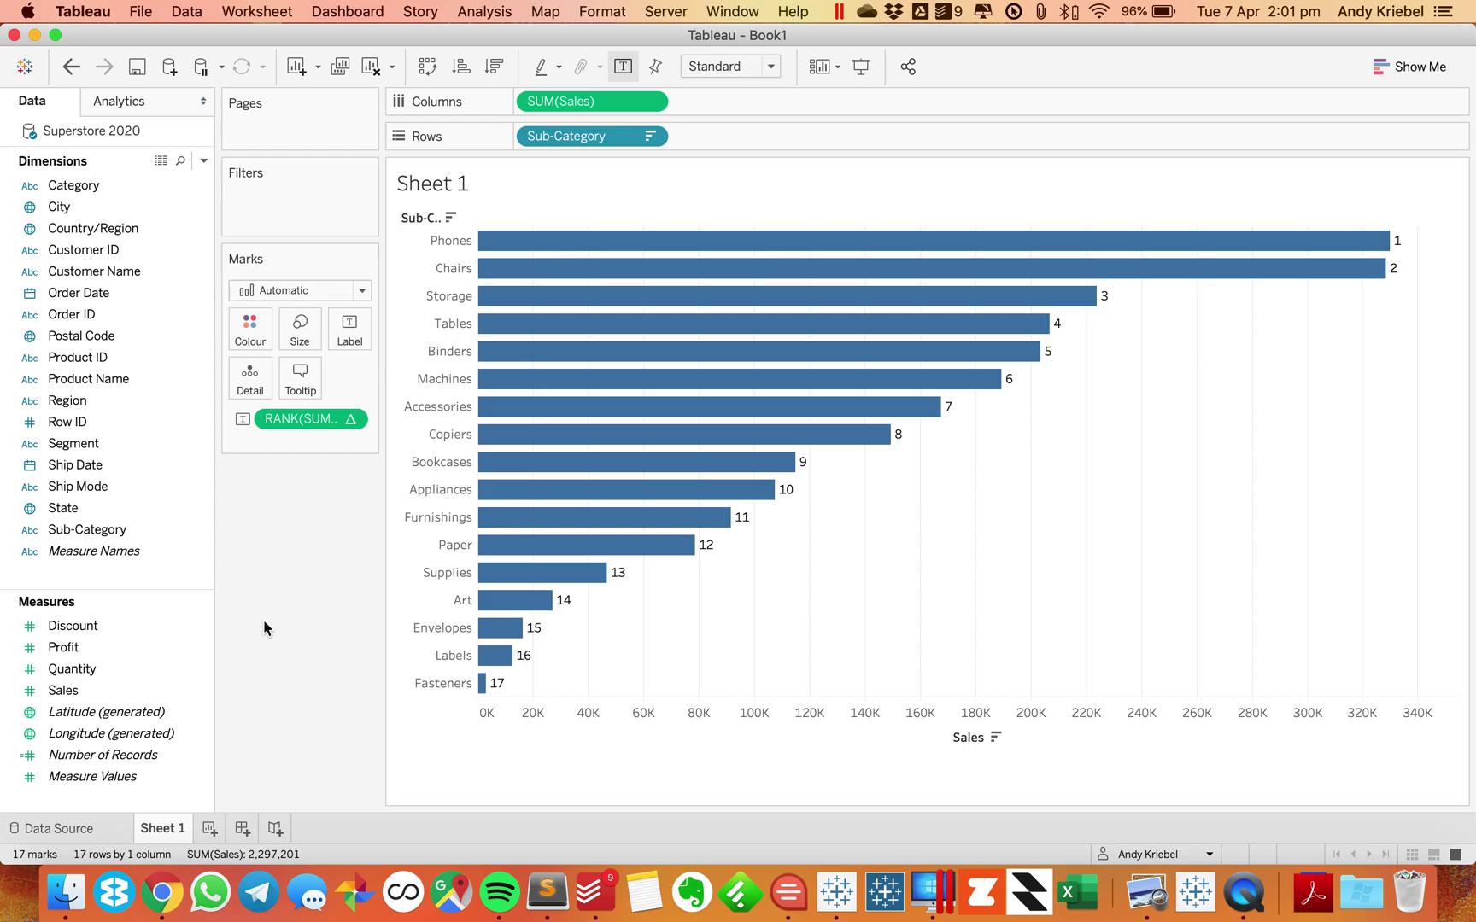
- Check the Chairs bar (328,449 sales, rank 2), then clear the selection
click(537, 276)
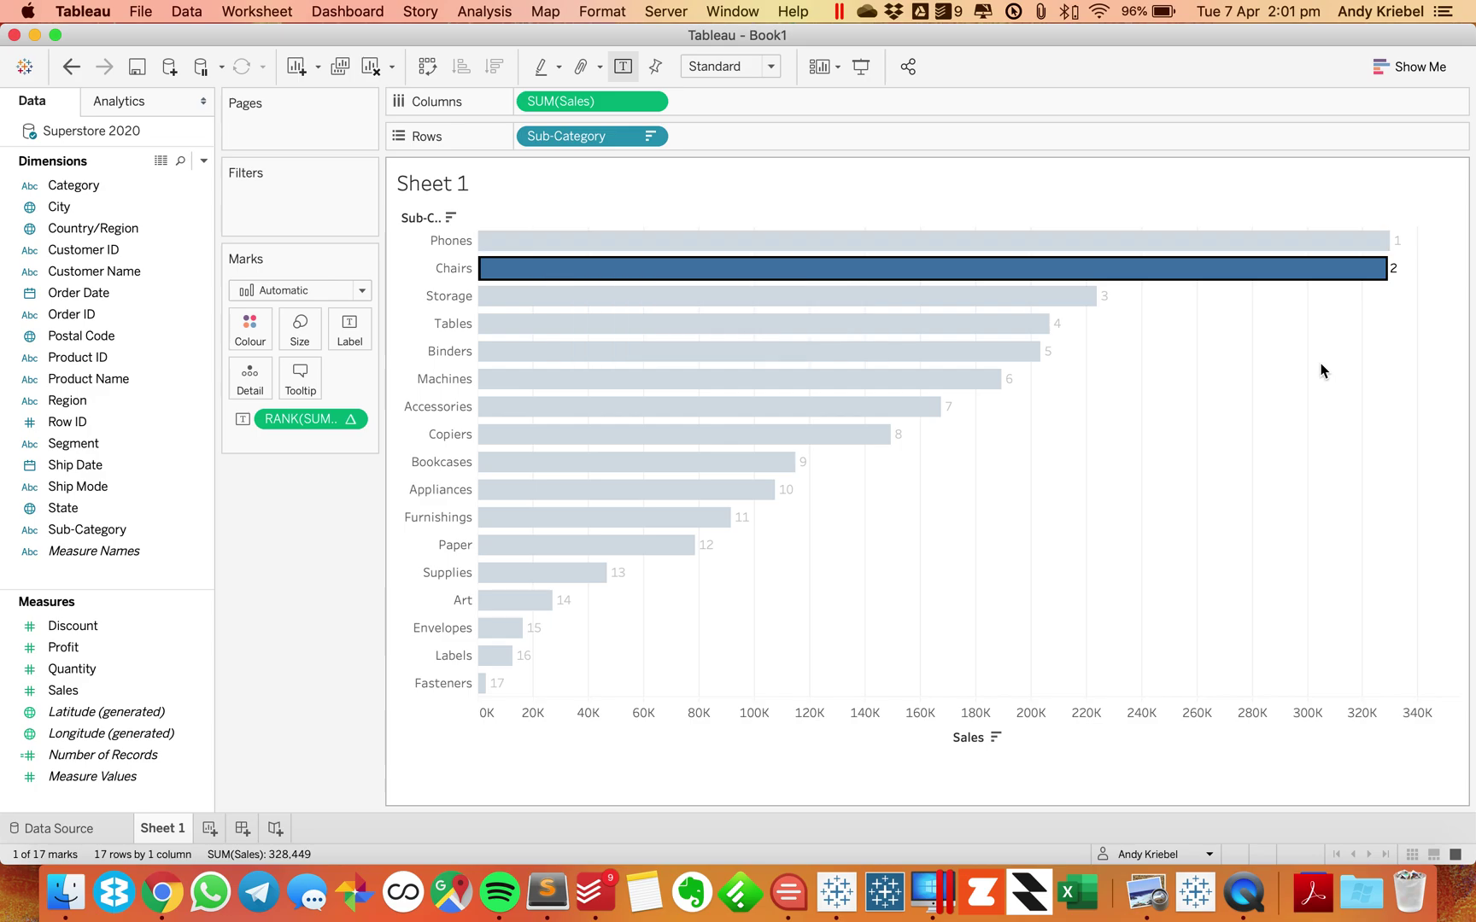
click(1106, 493)
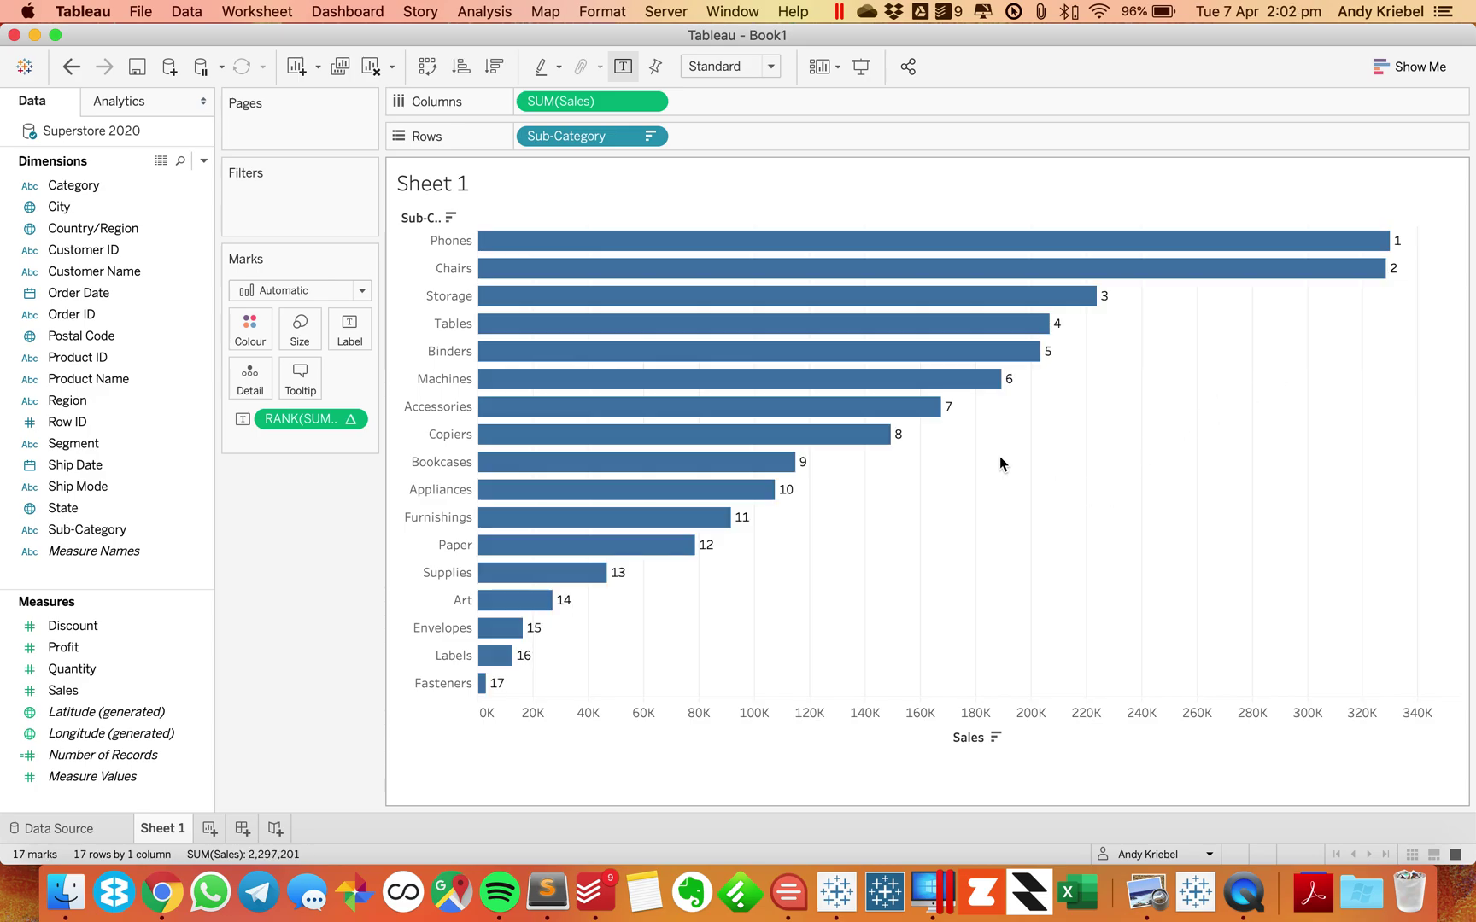
click(652, 137)
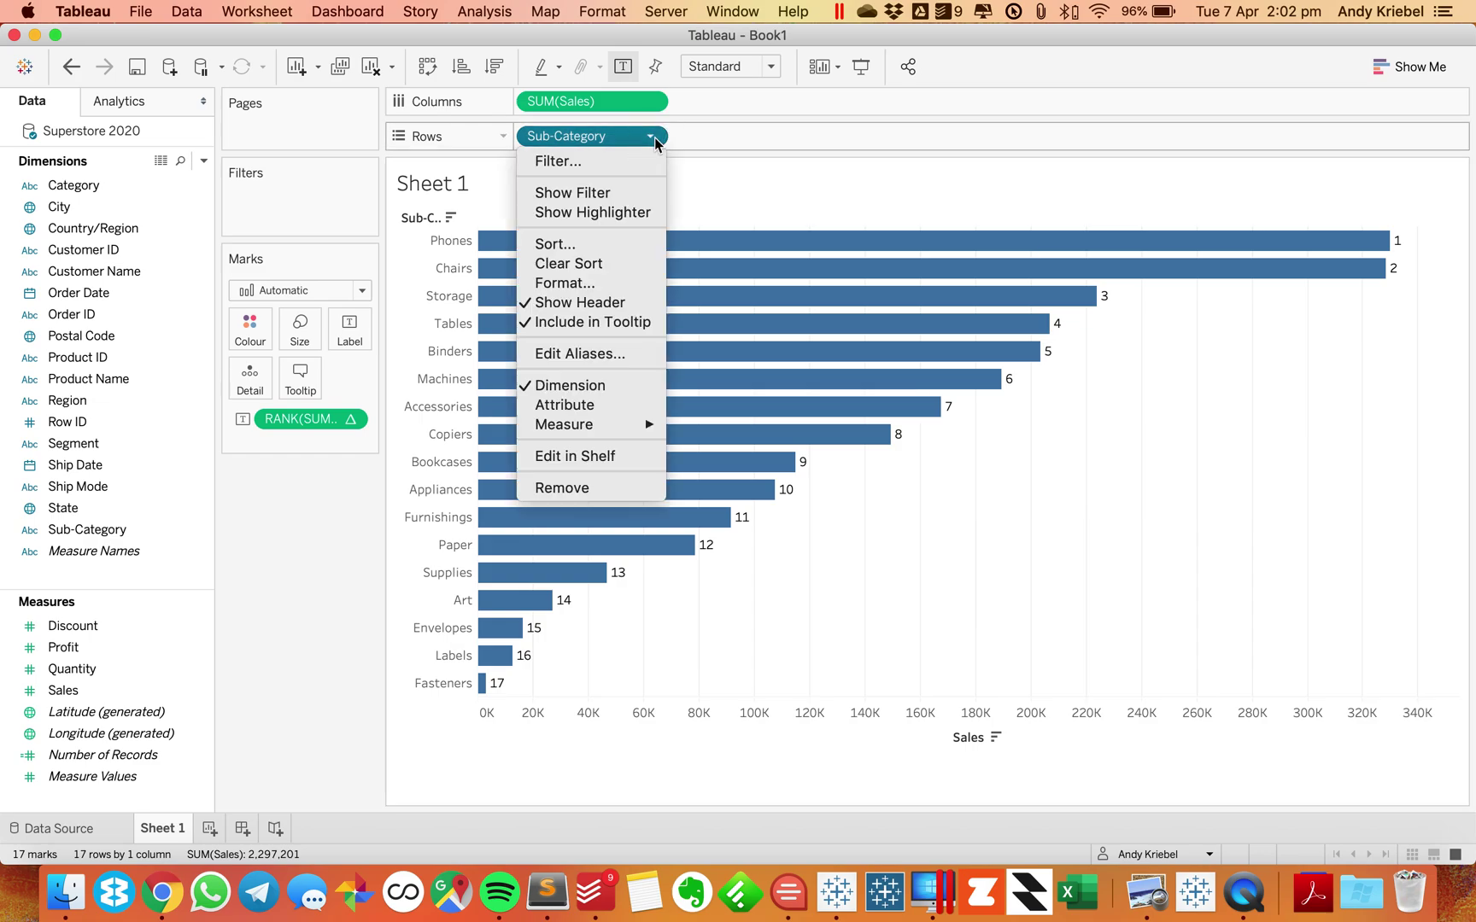
click(630, 191)
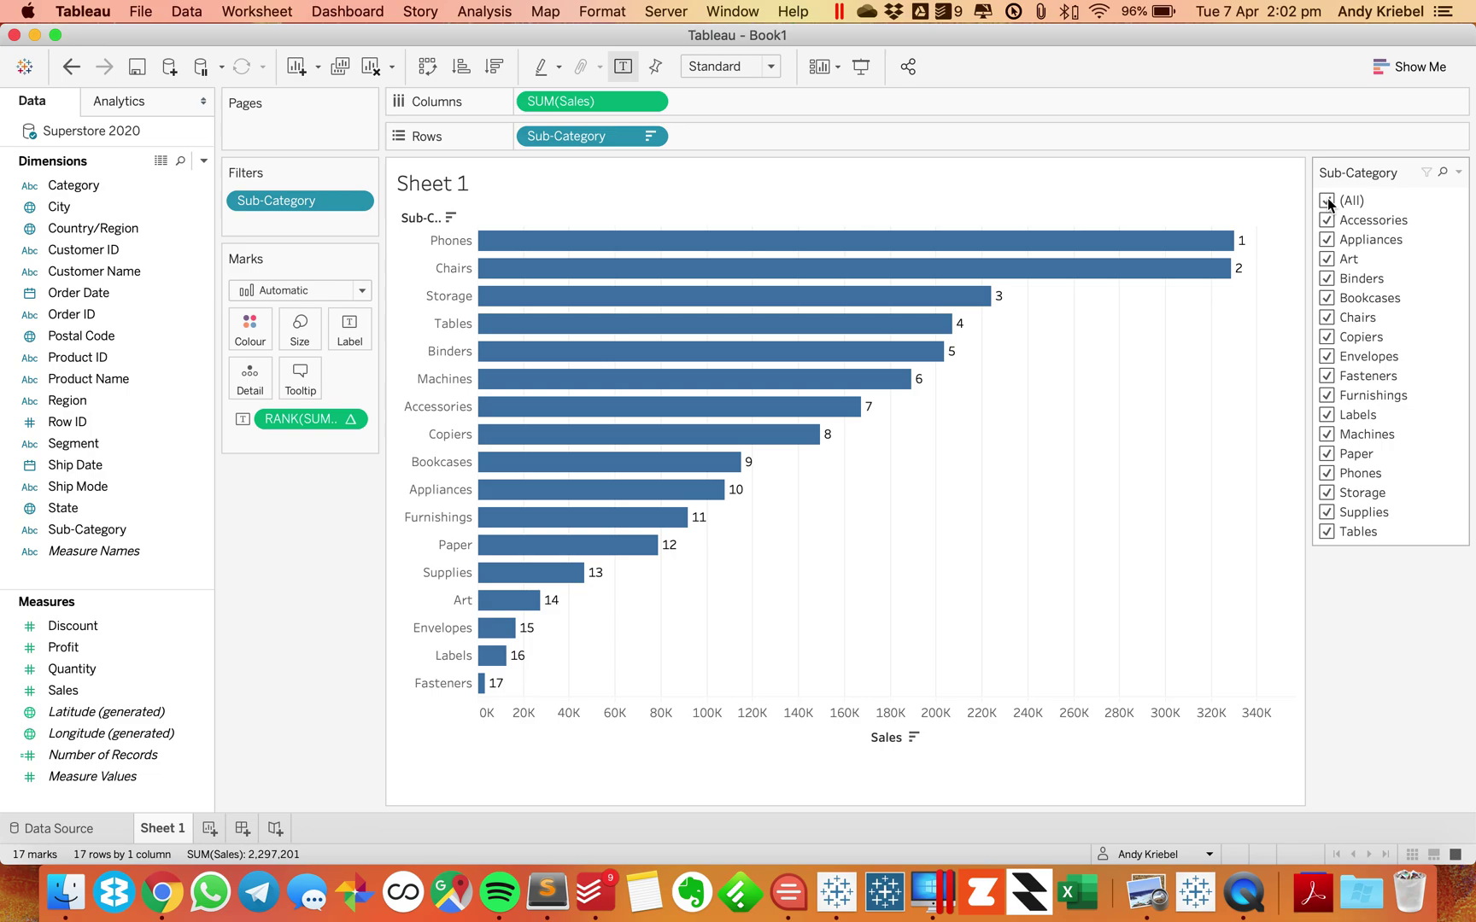
click(1093, 273)
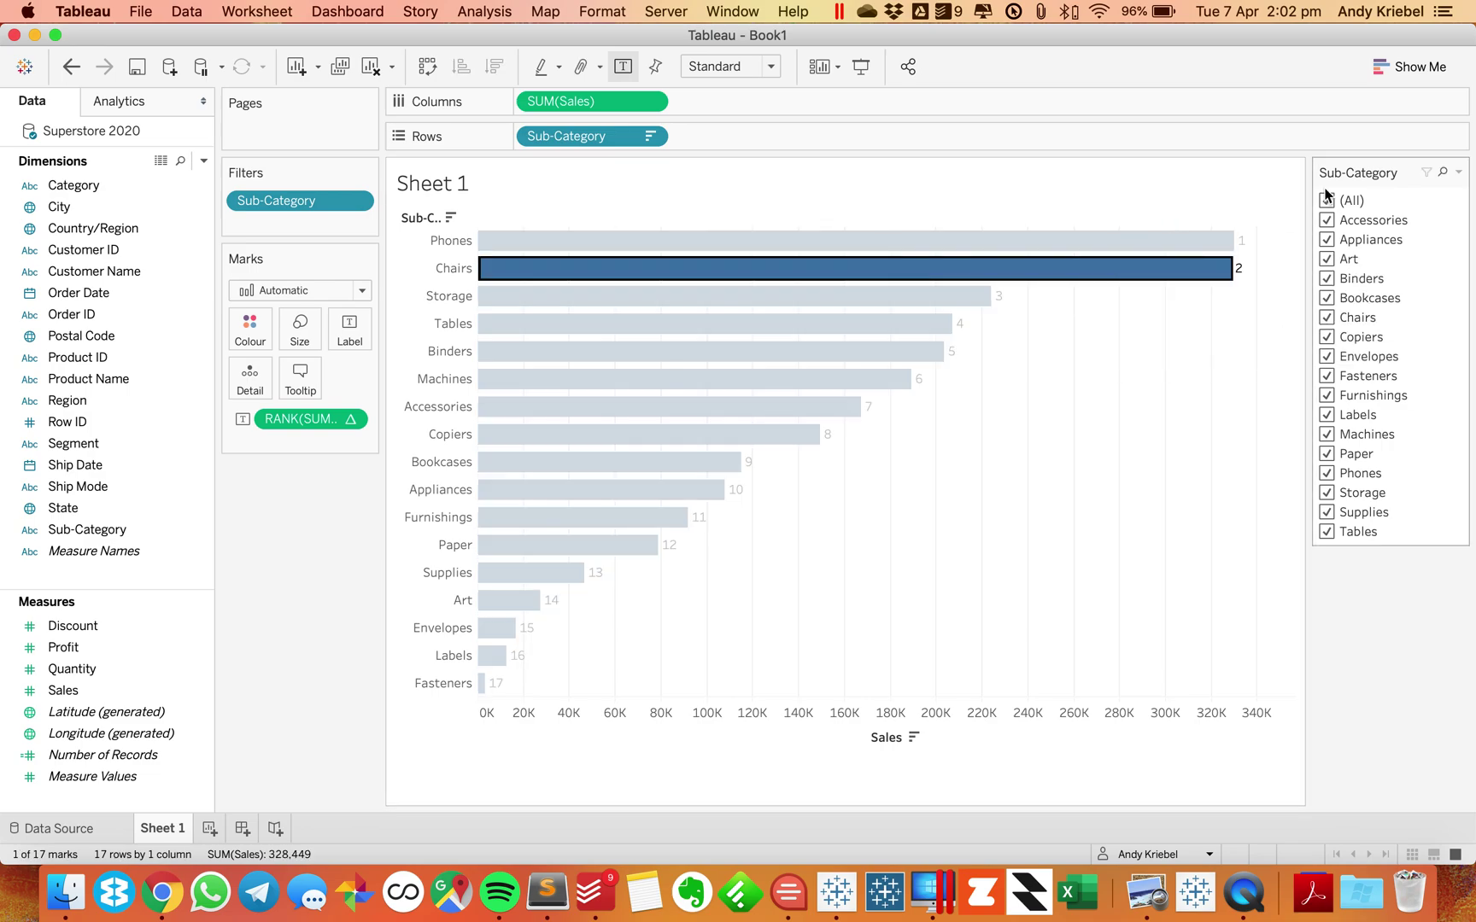
click(759, 389)
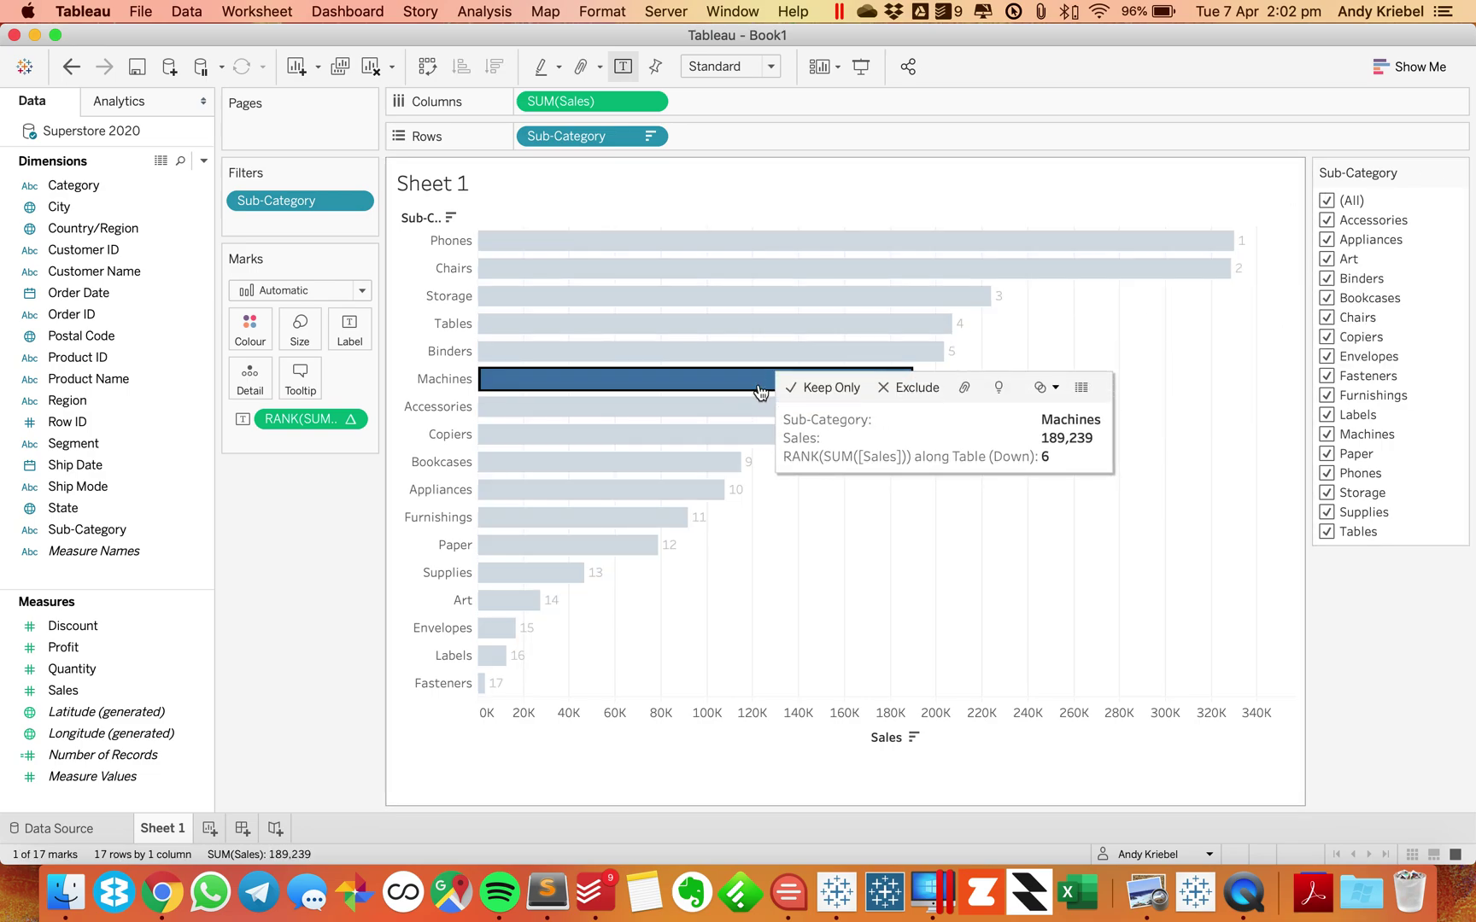
mouse_move(877, 387)
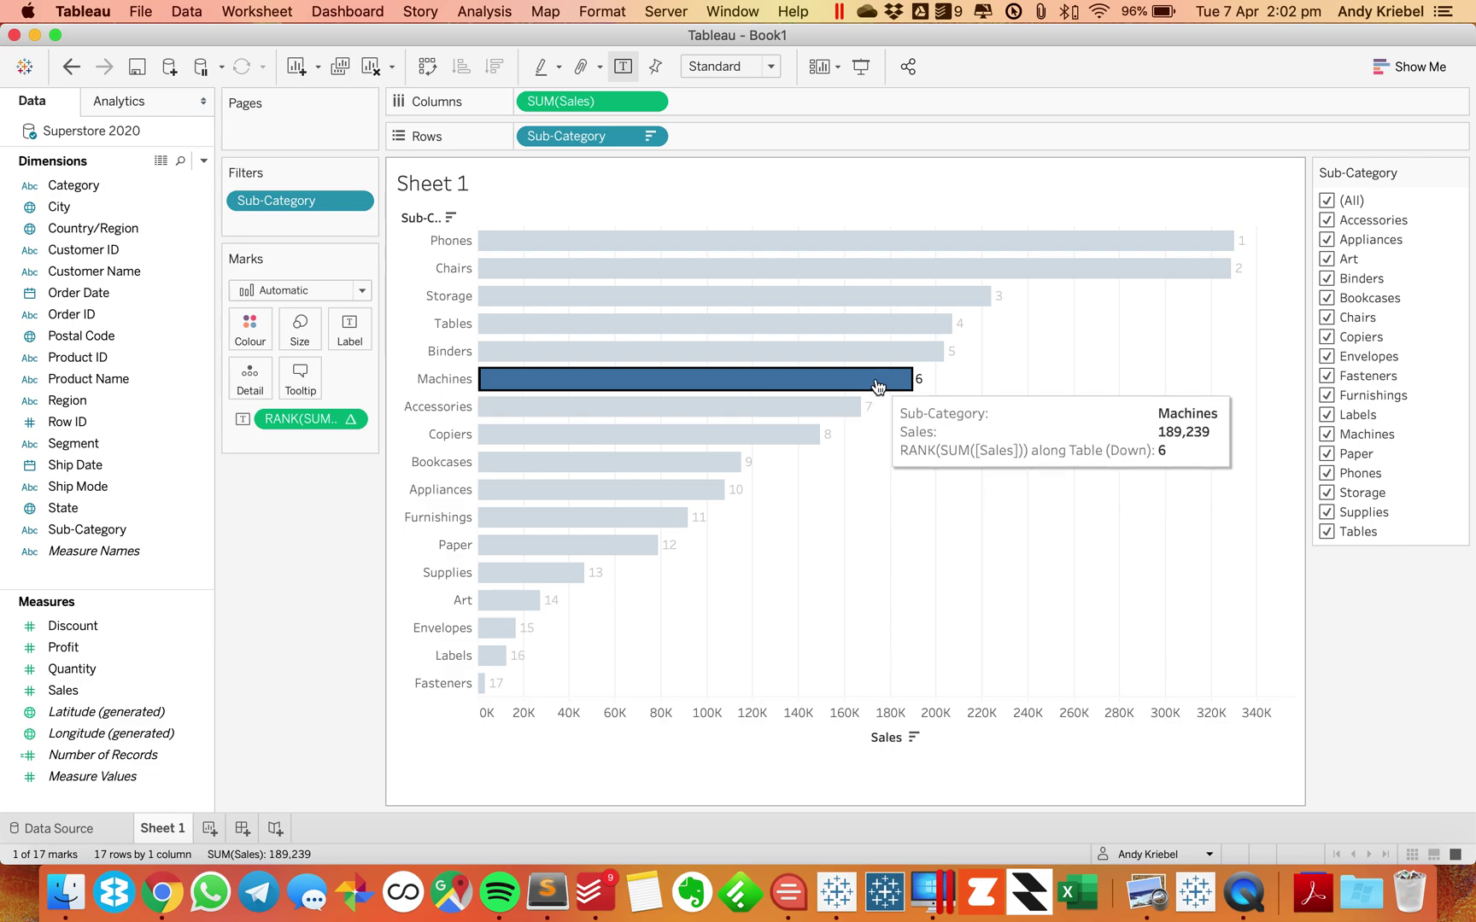
click(1185, 207)
click(1327, 200)
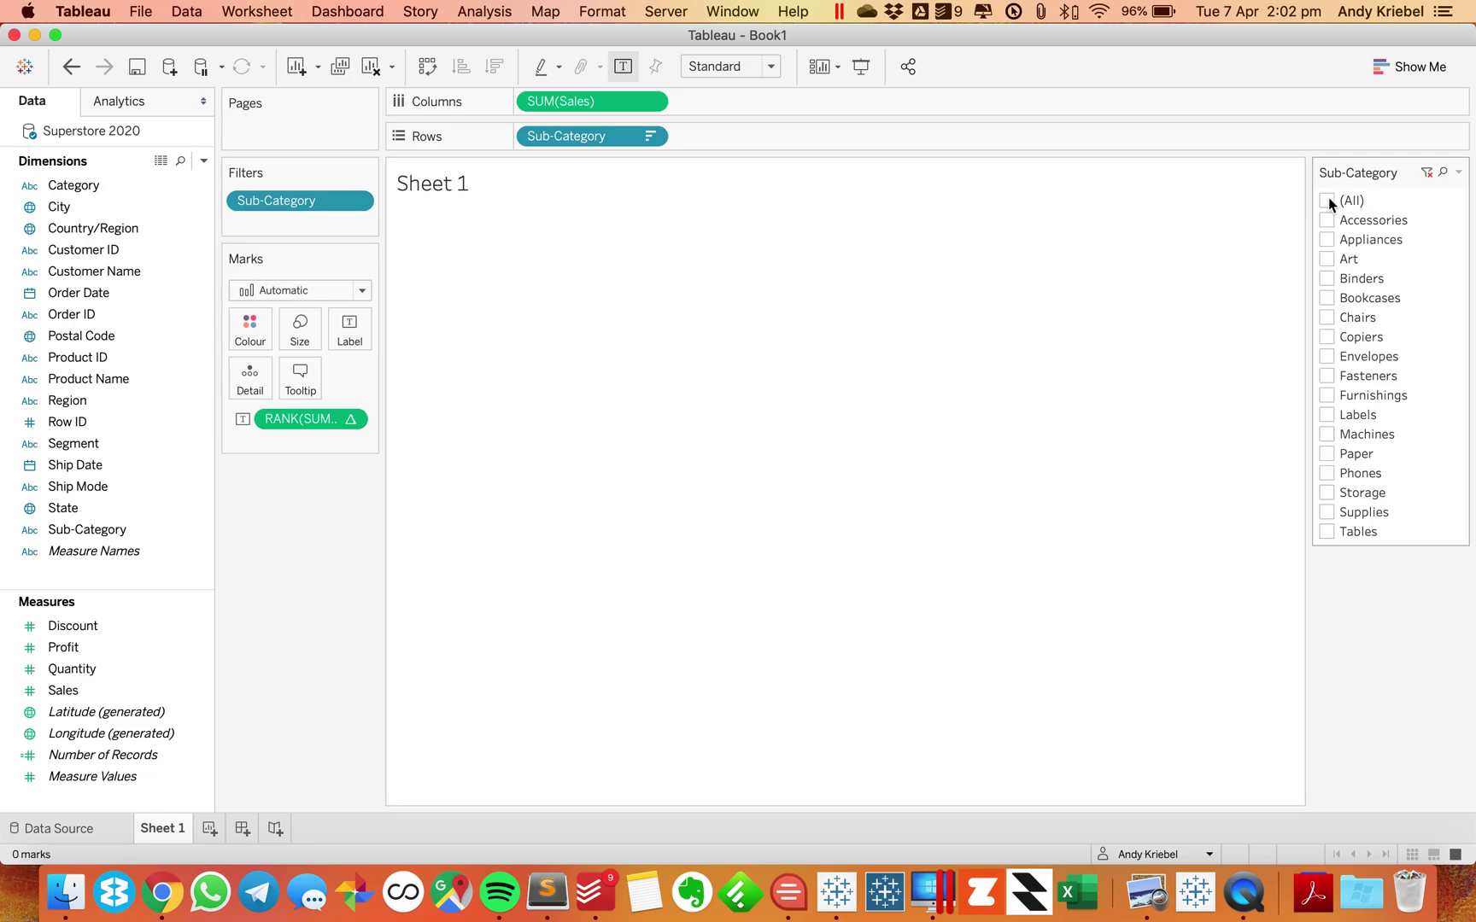
click(1327, 434)
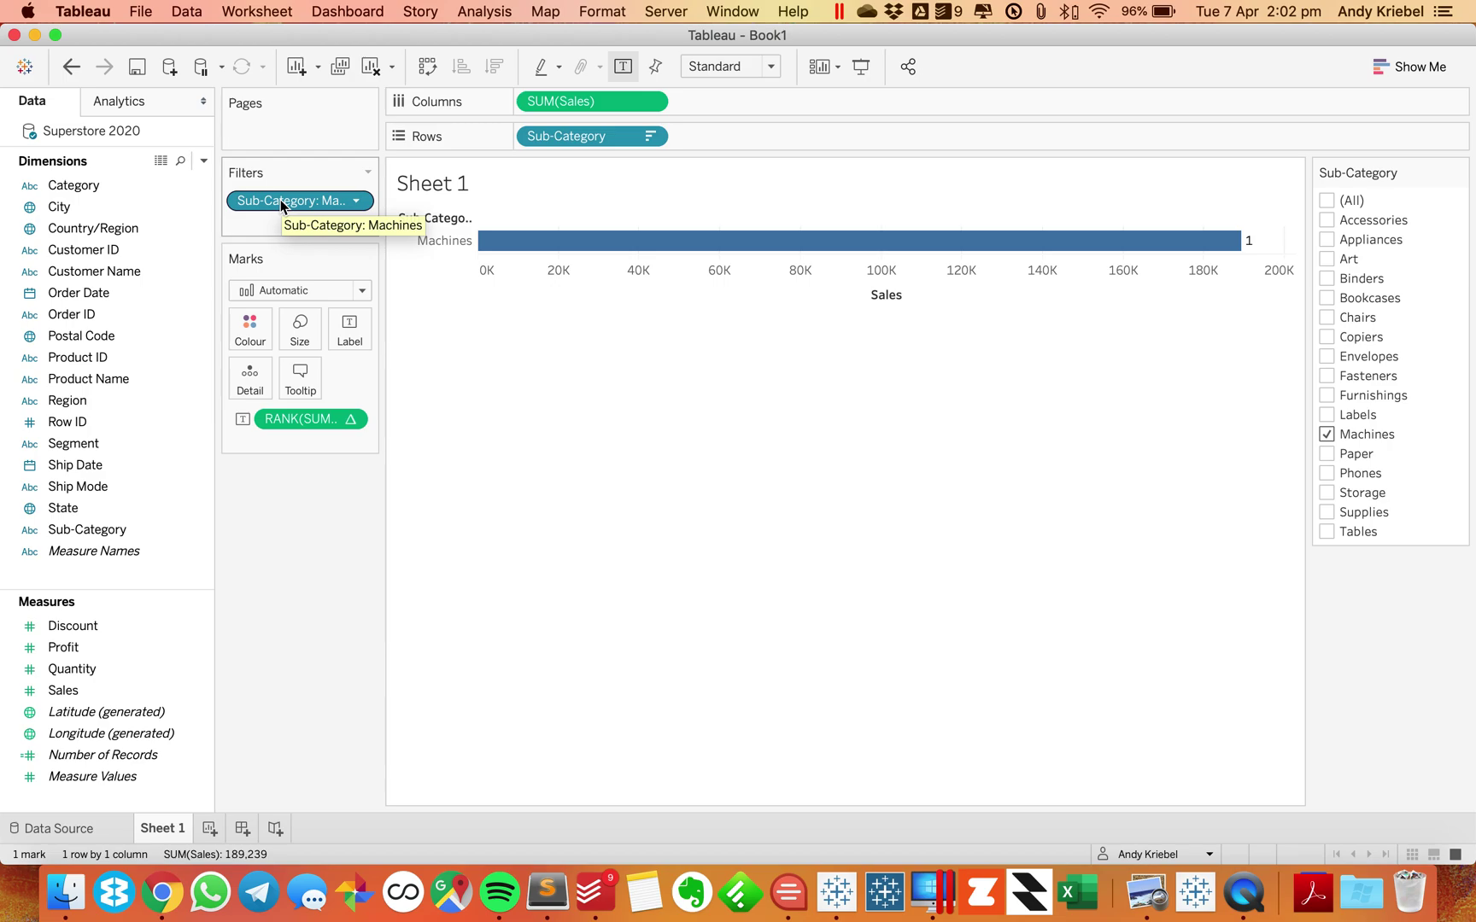
drag(290, 201, 150, 315)
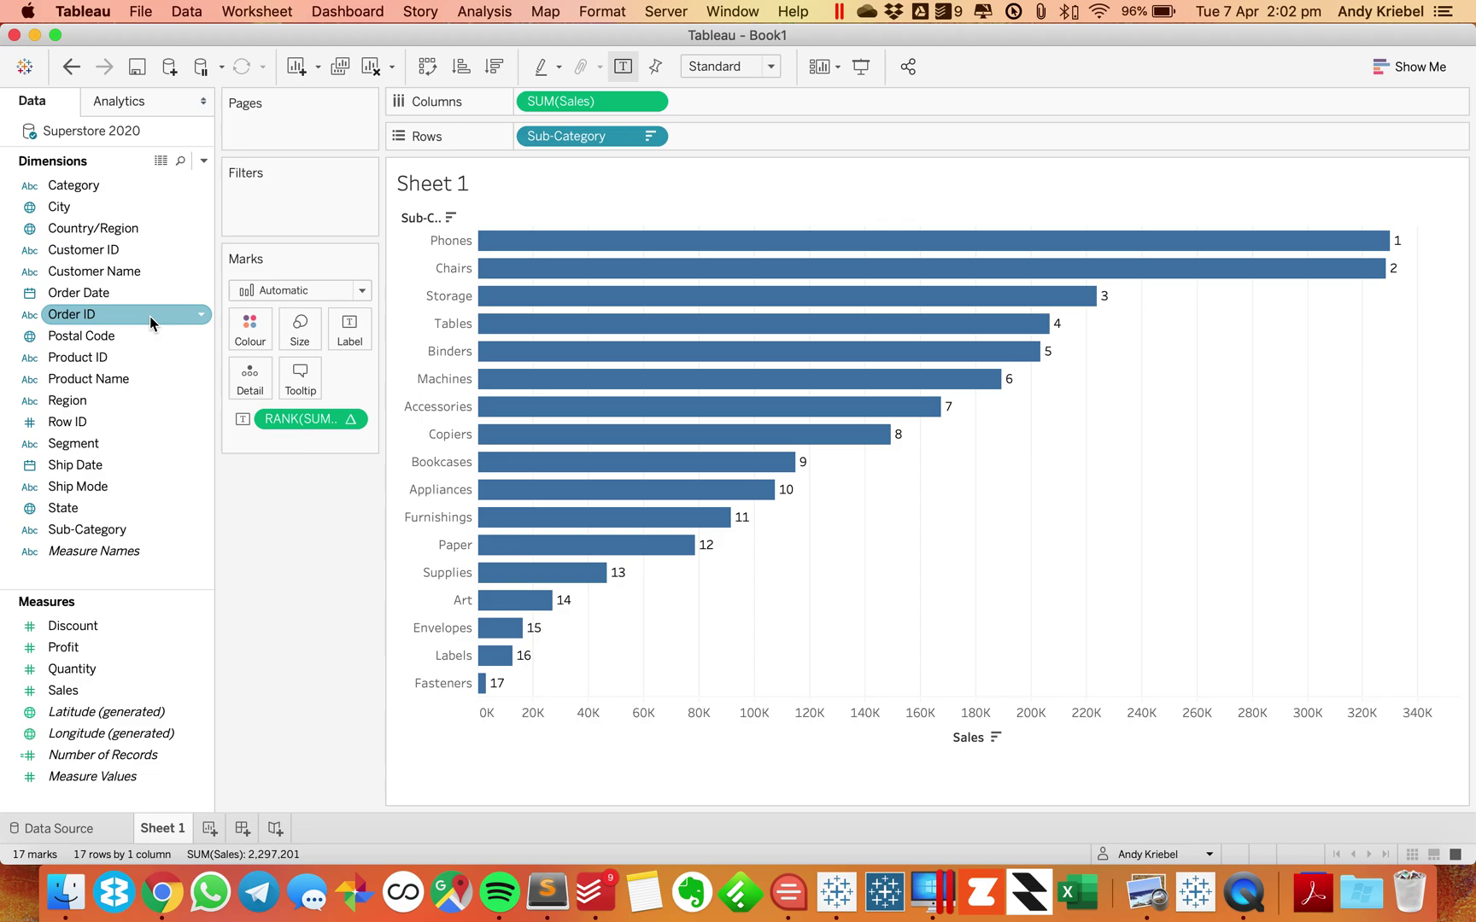
- Create 'Sub-Category Set' from the Sub-Category field with only Machines ticked
right_click(107, 531)
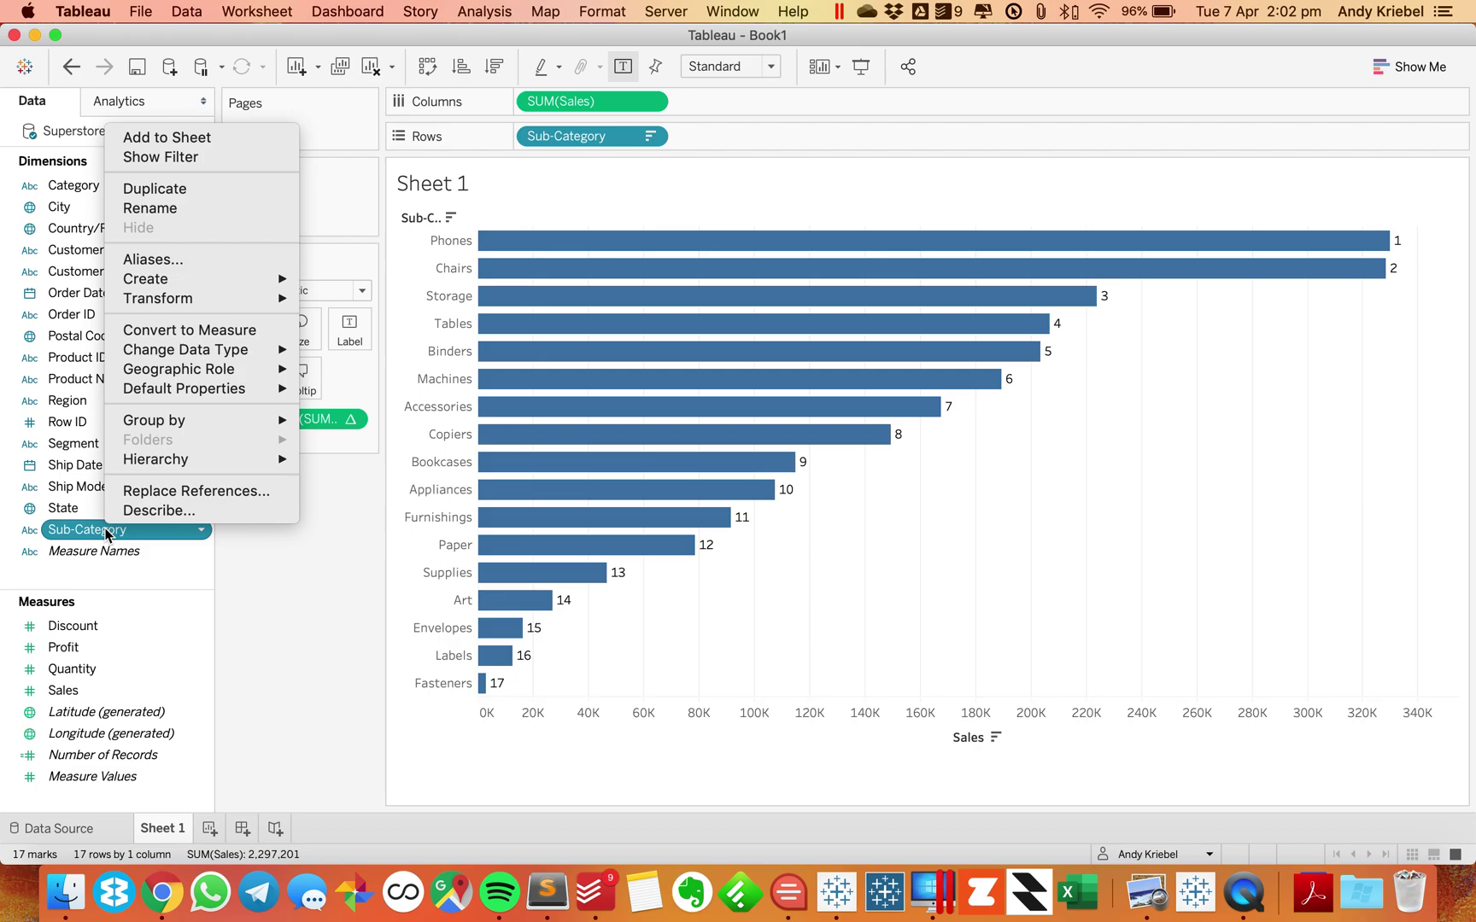
mouse_move(280, 284)
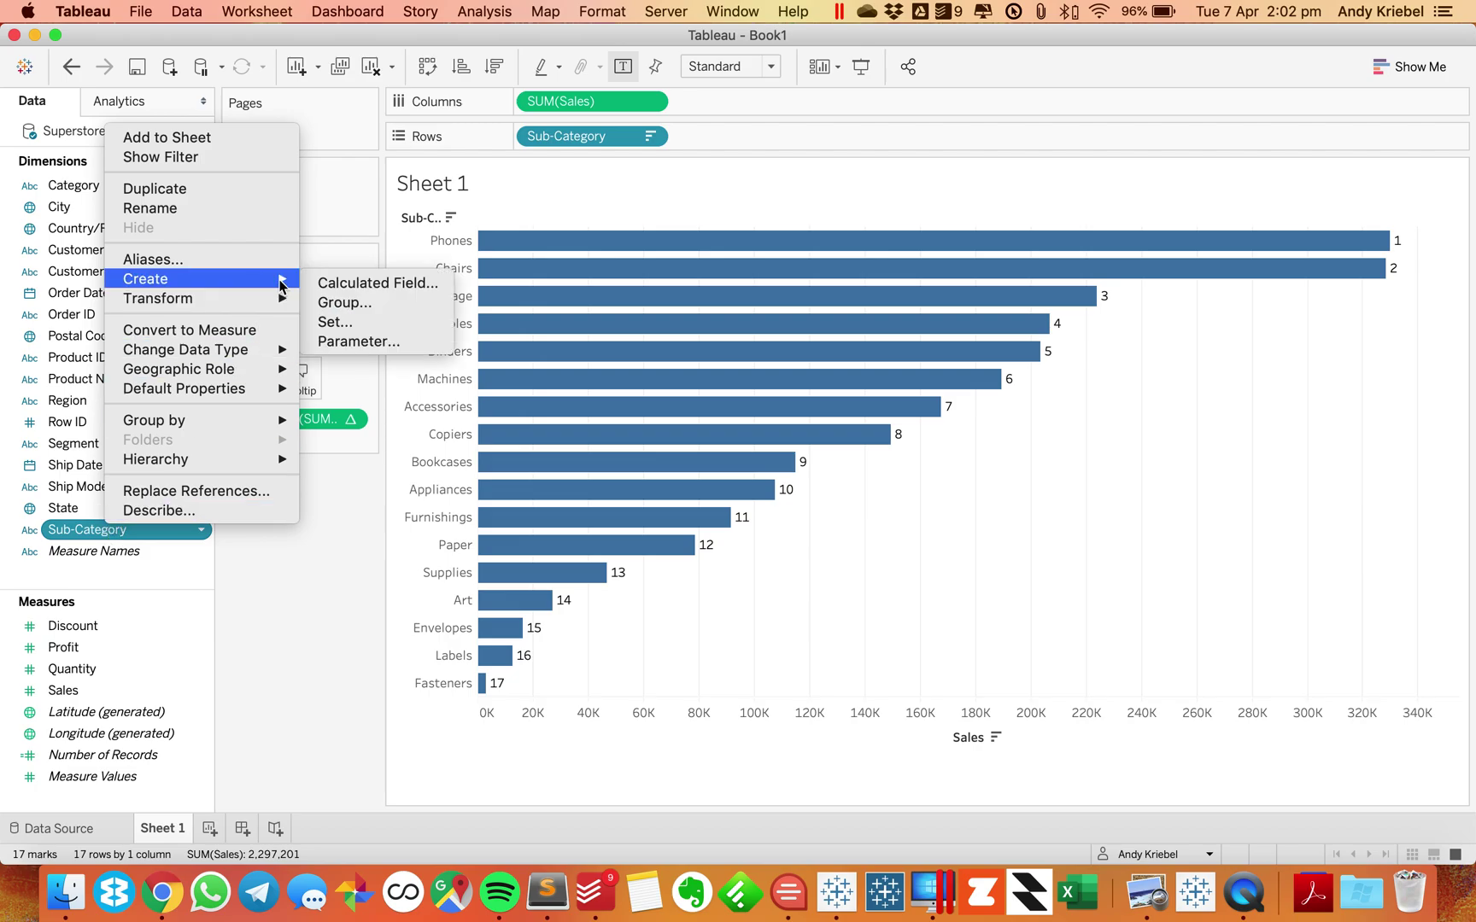
click(338, 323)
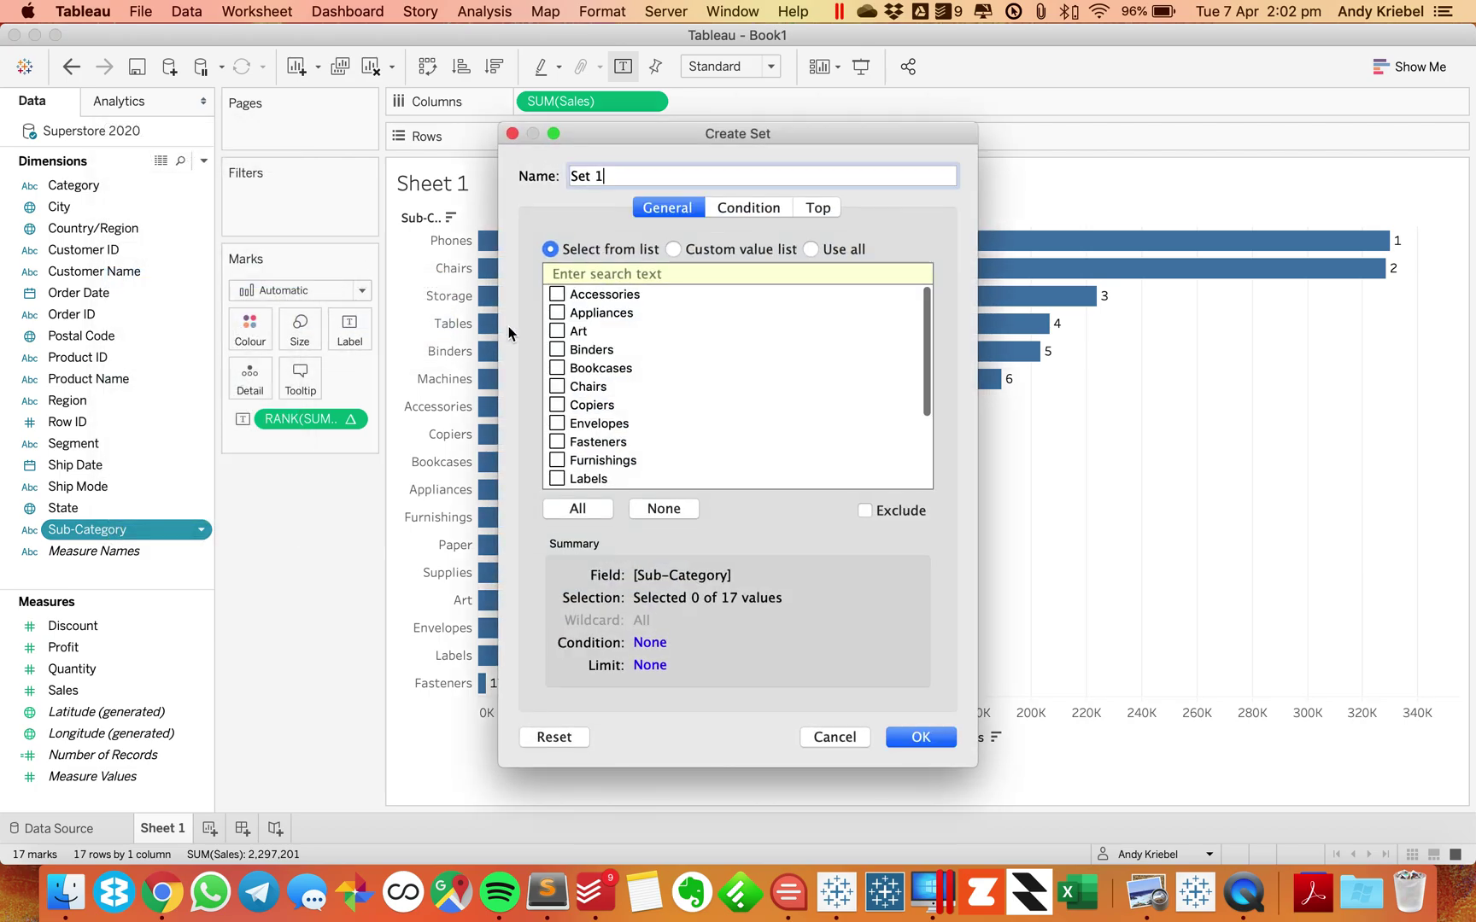
key(super+a)
text(Su)
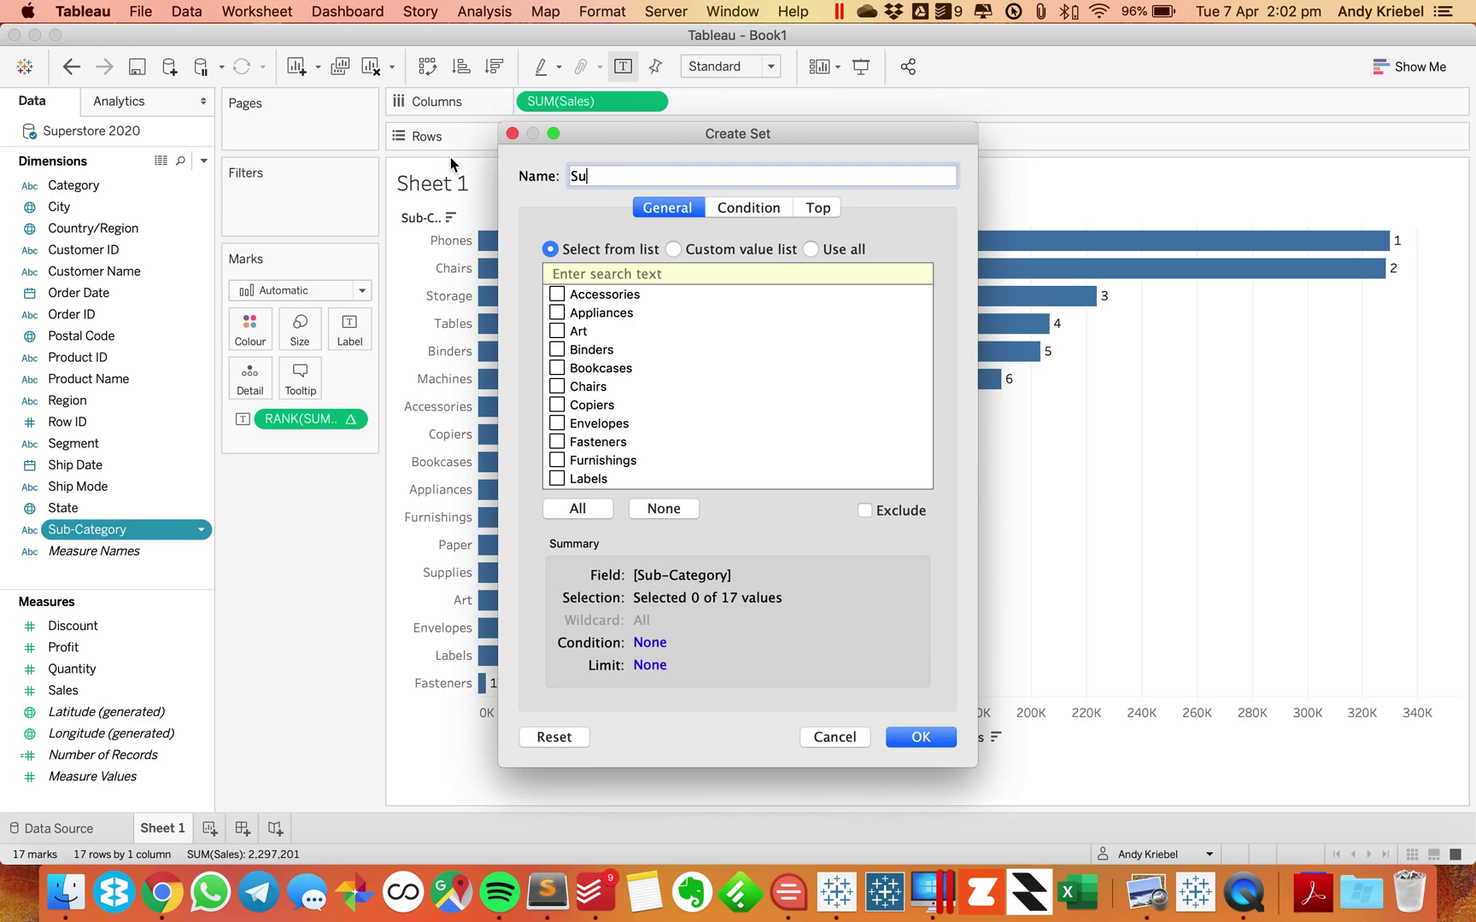
text(b-Category Set)
click(594, 514)
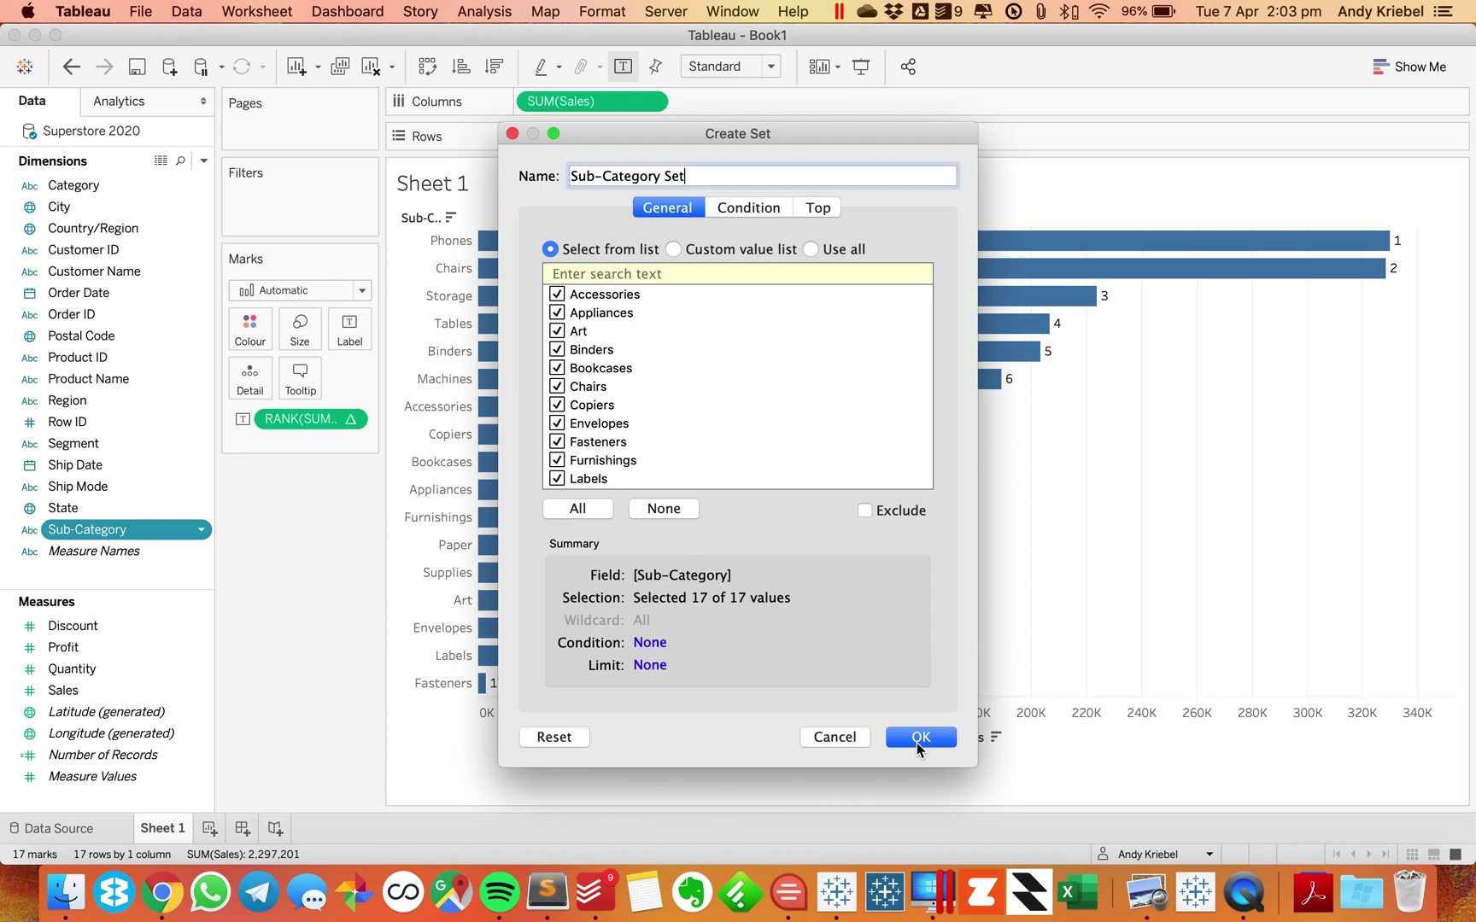
click(670, 509)
scroll(649, 384, down, 3)
click(556, 388)
click(916, 735)
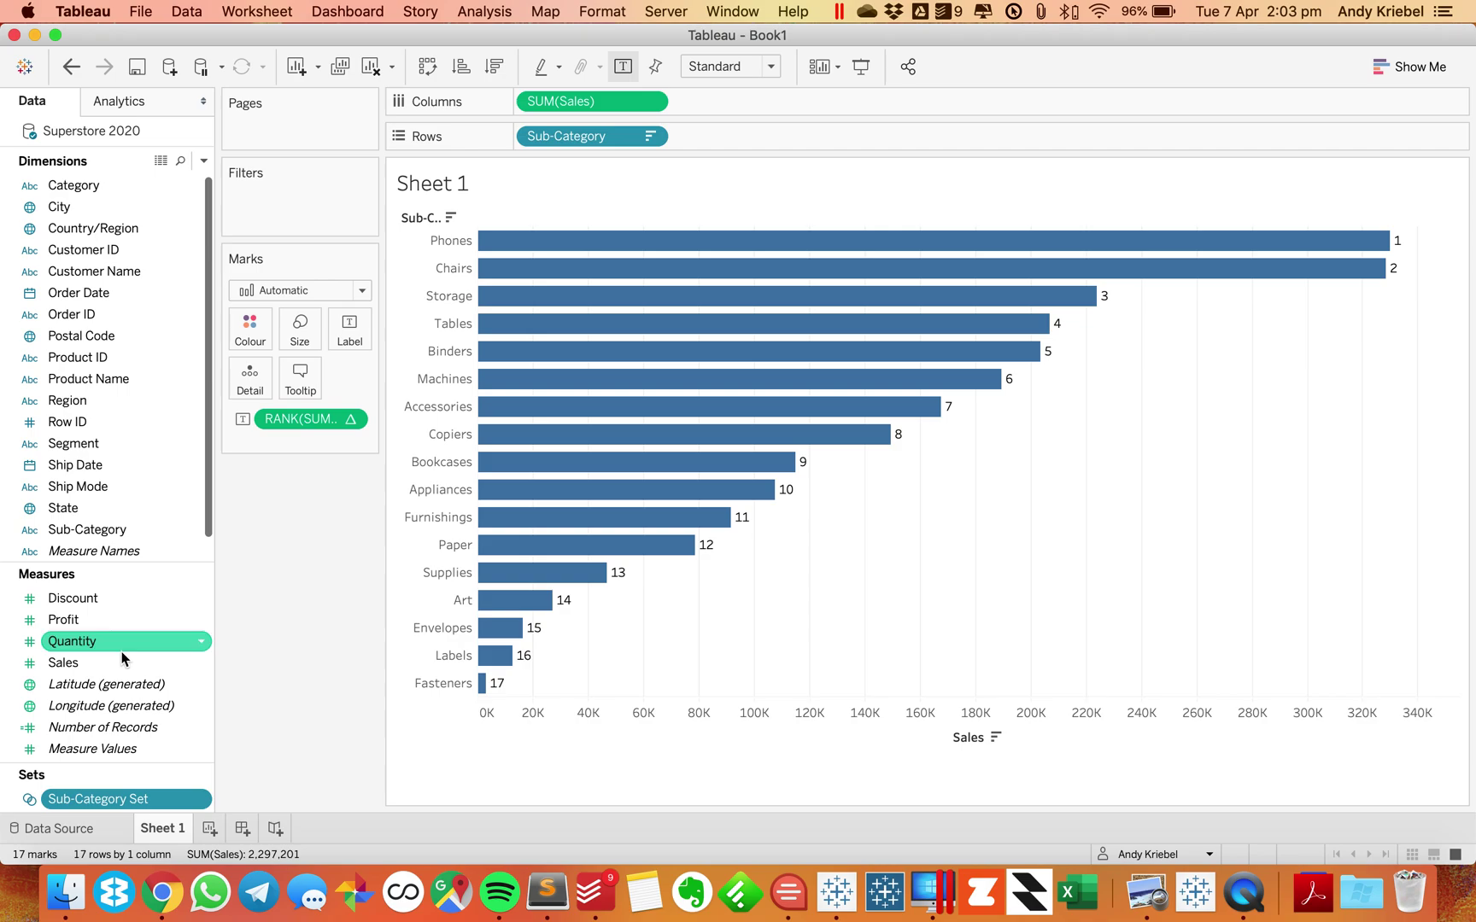
- Put Sub-Category Set on Colour and Rows to split bars into In and Out
click(96, 805)
drag(97, 807, 249, 324)
drag(93, 802, 525, 144)
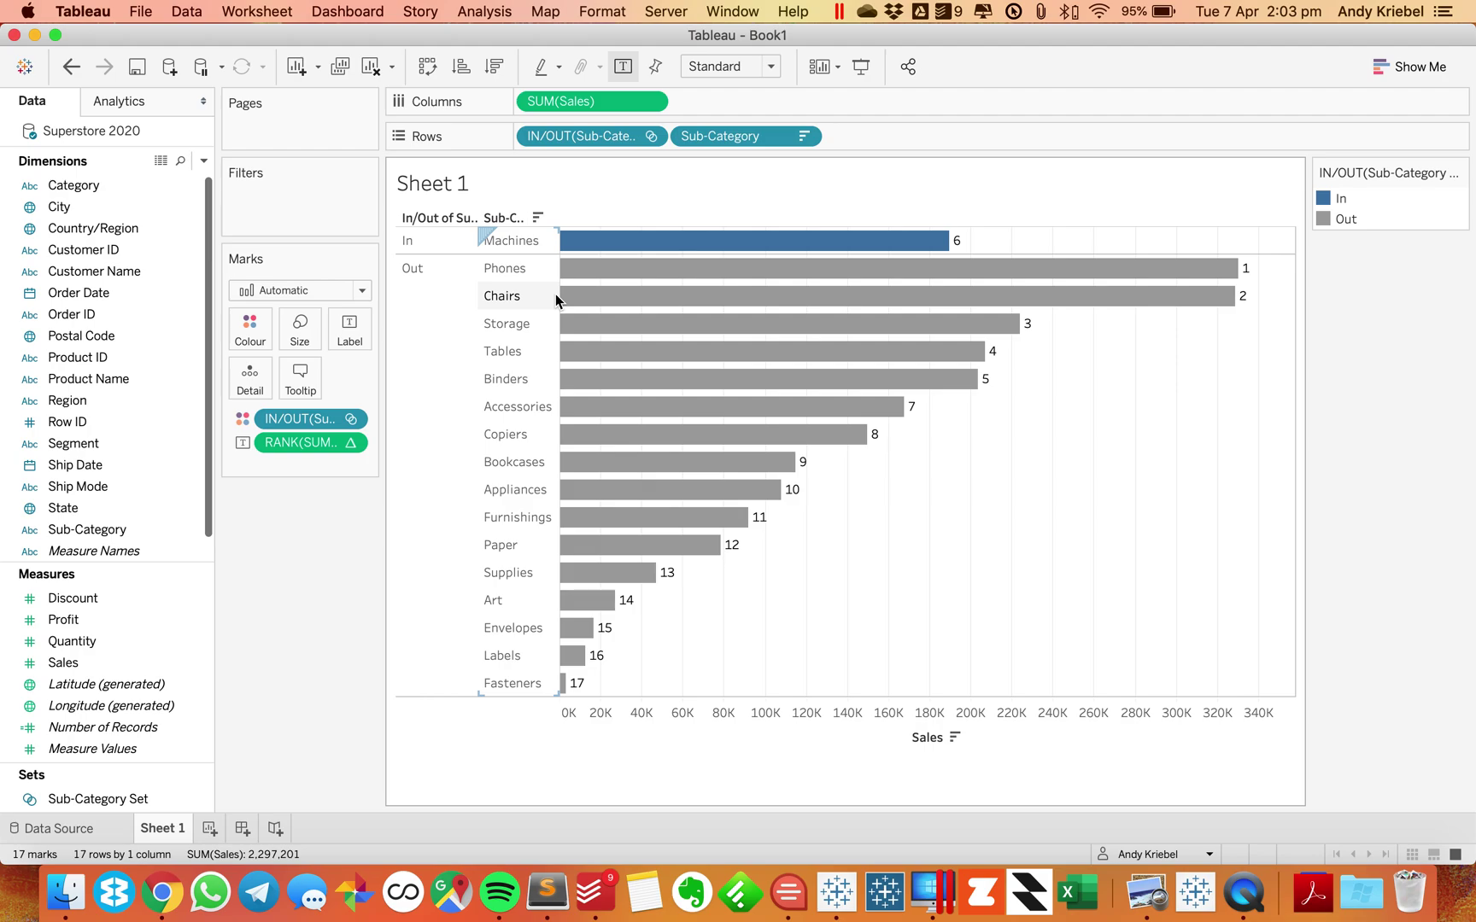
- Compute the rank along specific dimensions so ranks span both In and Out groups
click(351, 443)
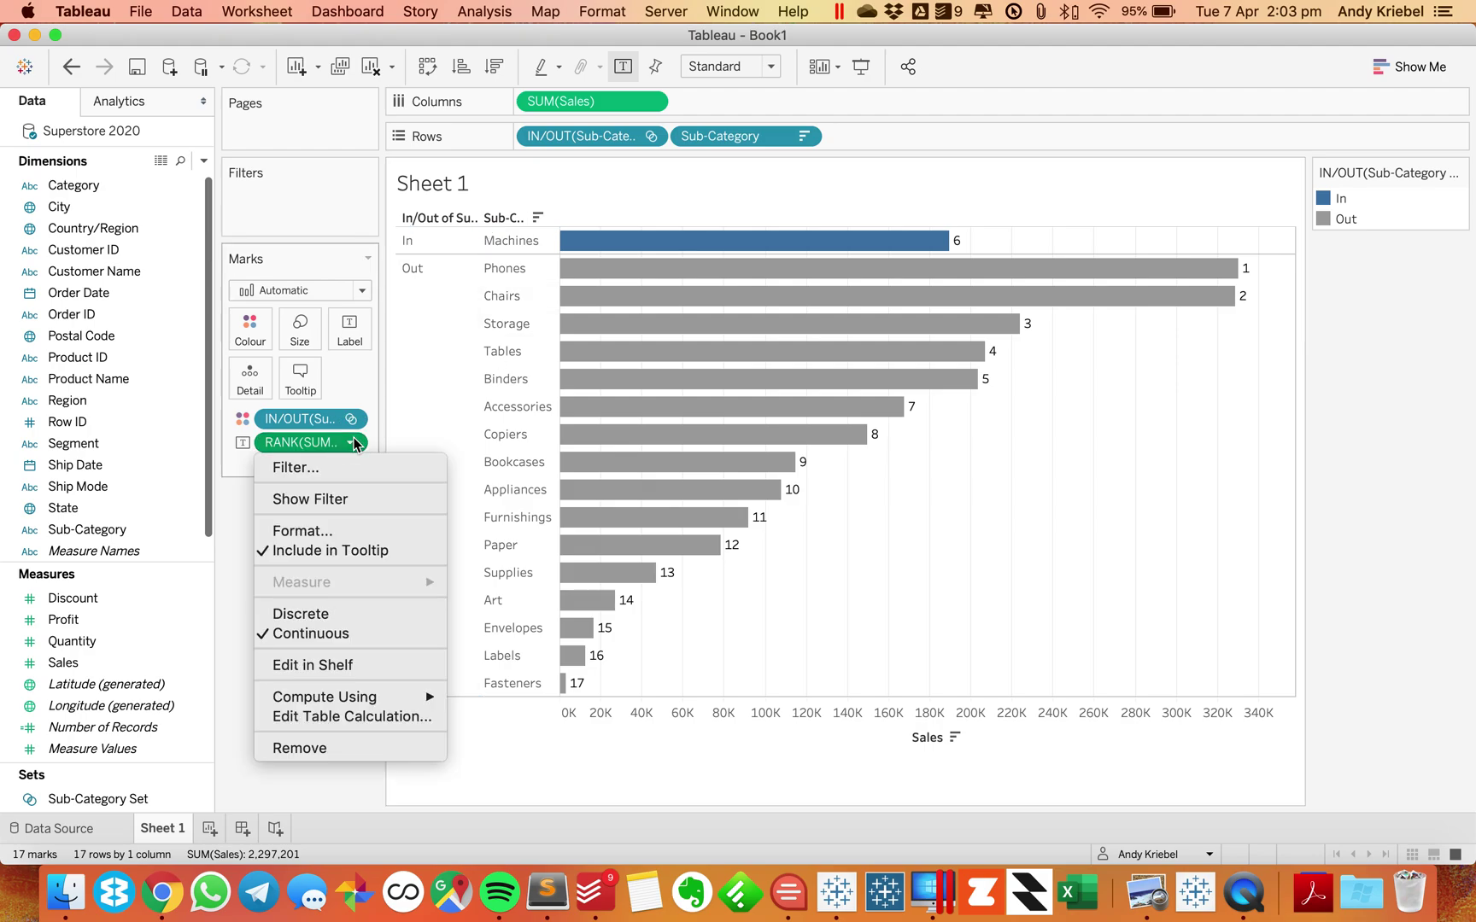
click(304, 717)
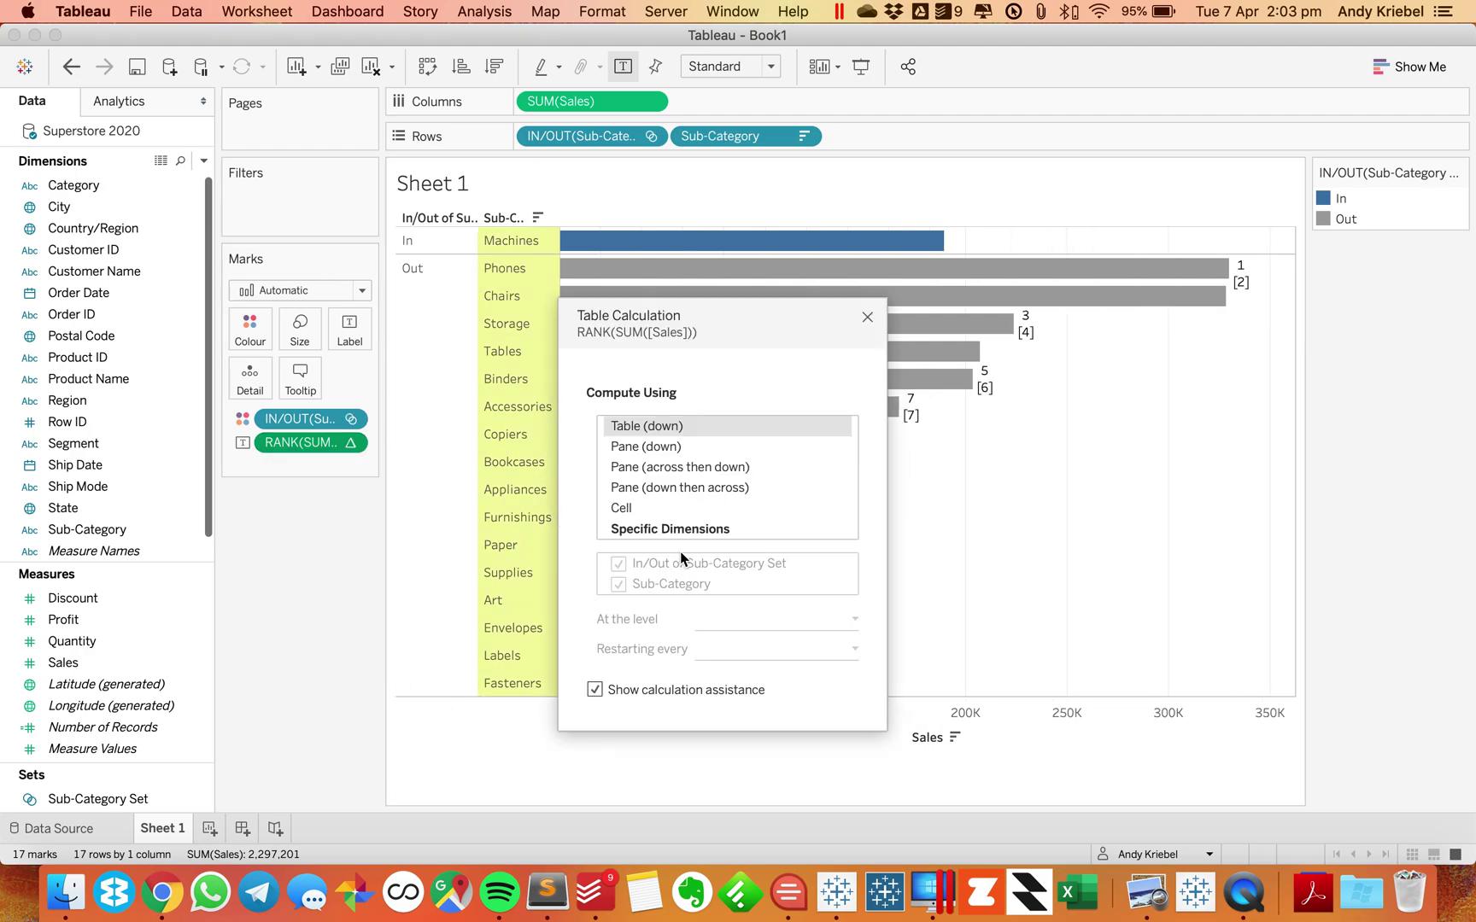
click(668, 529)
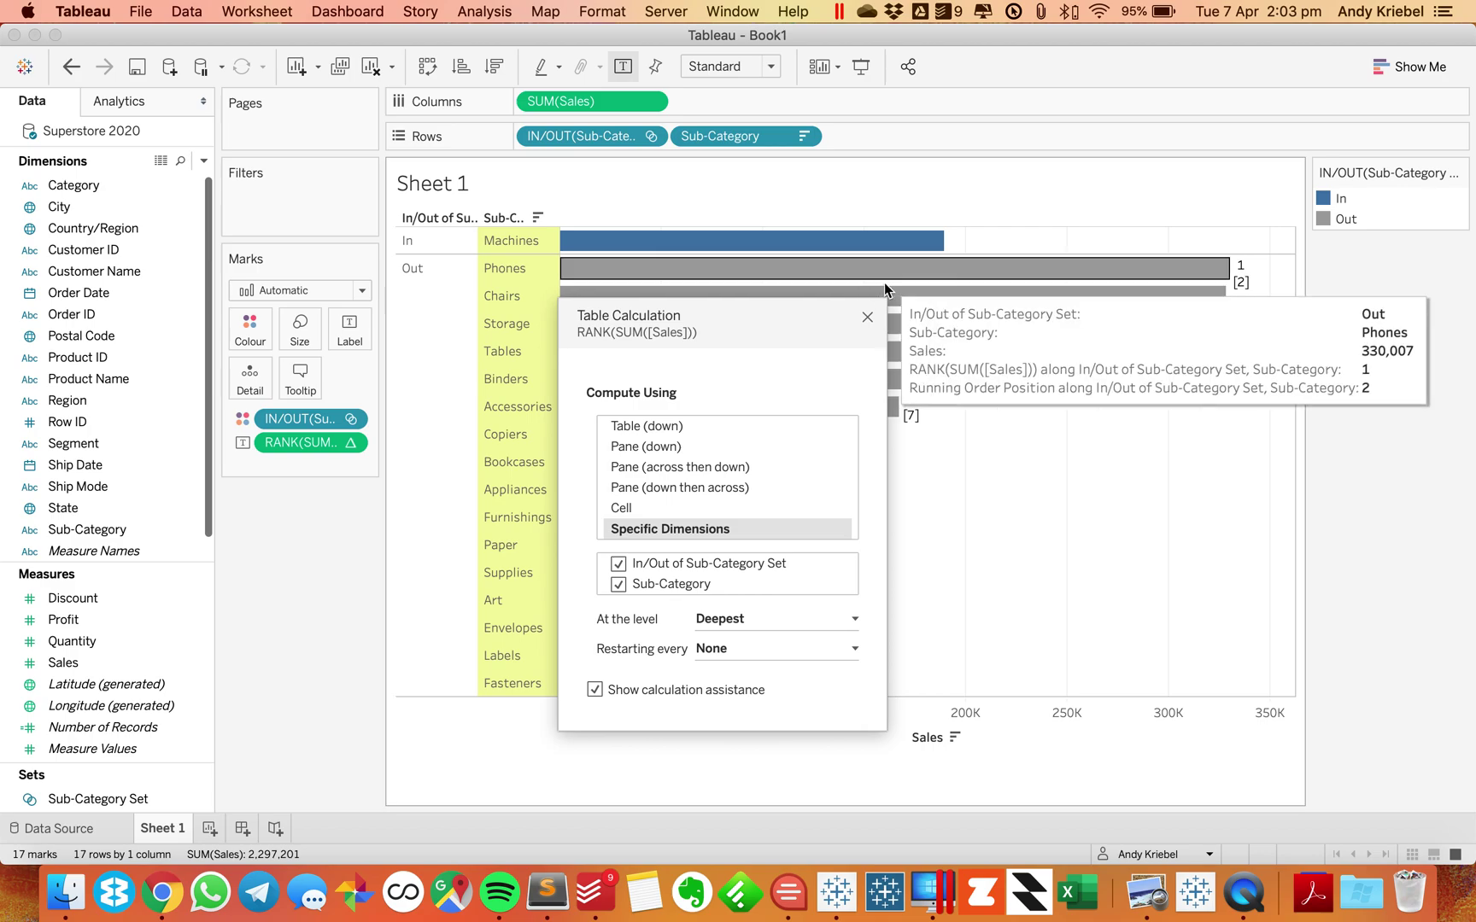
click(868, 319)
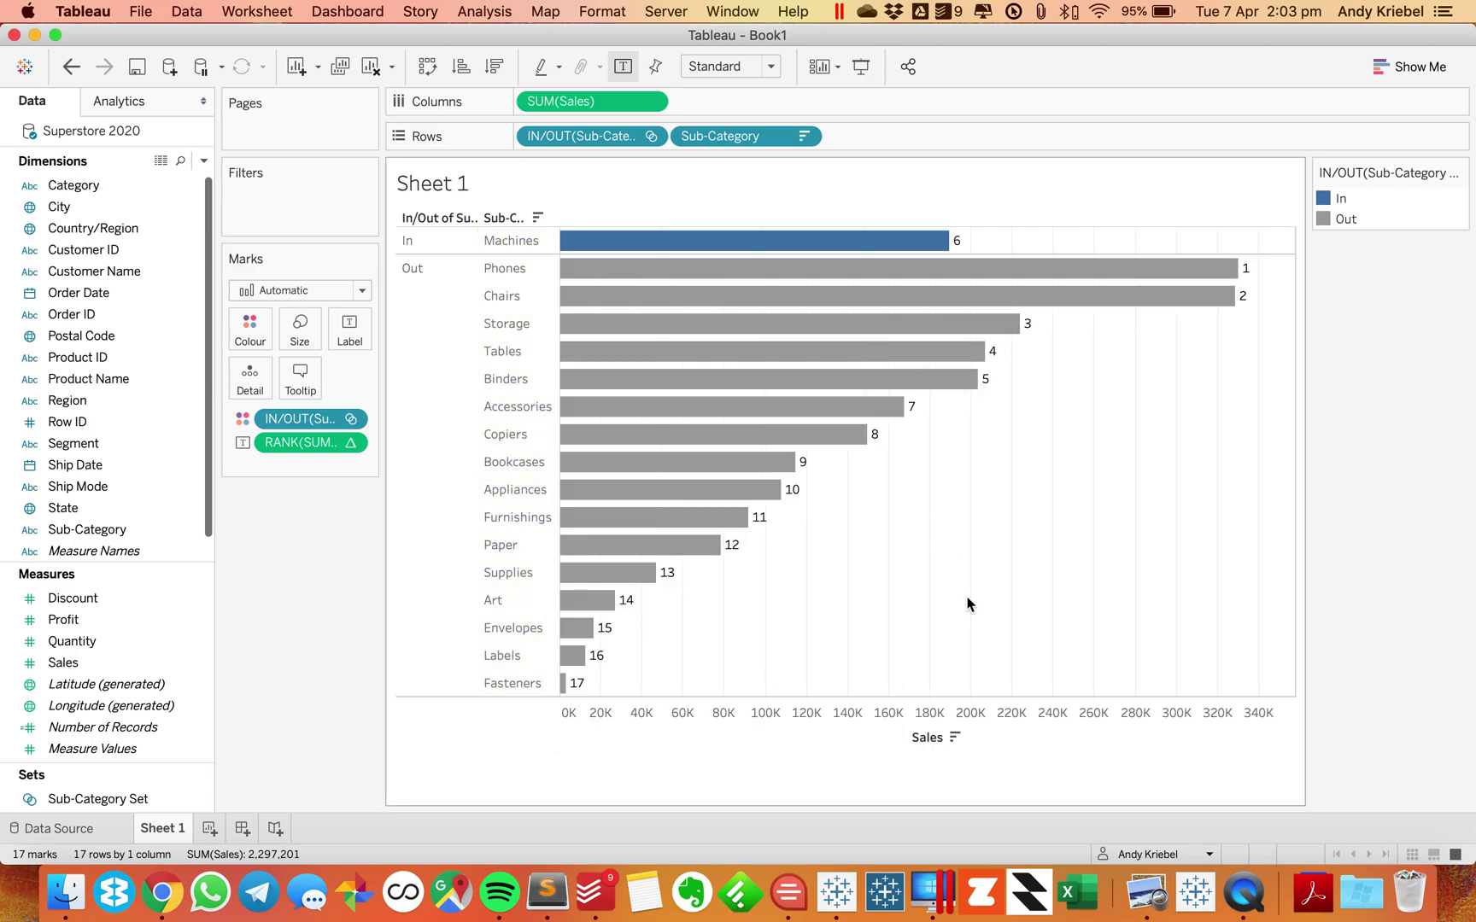
mouse_move(686, 243)
- Add a new Change Set Values action from the worksheet's Actions list
click(255, 15)
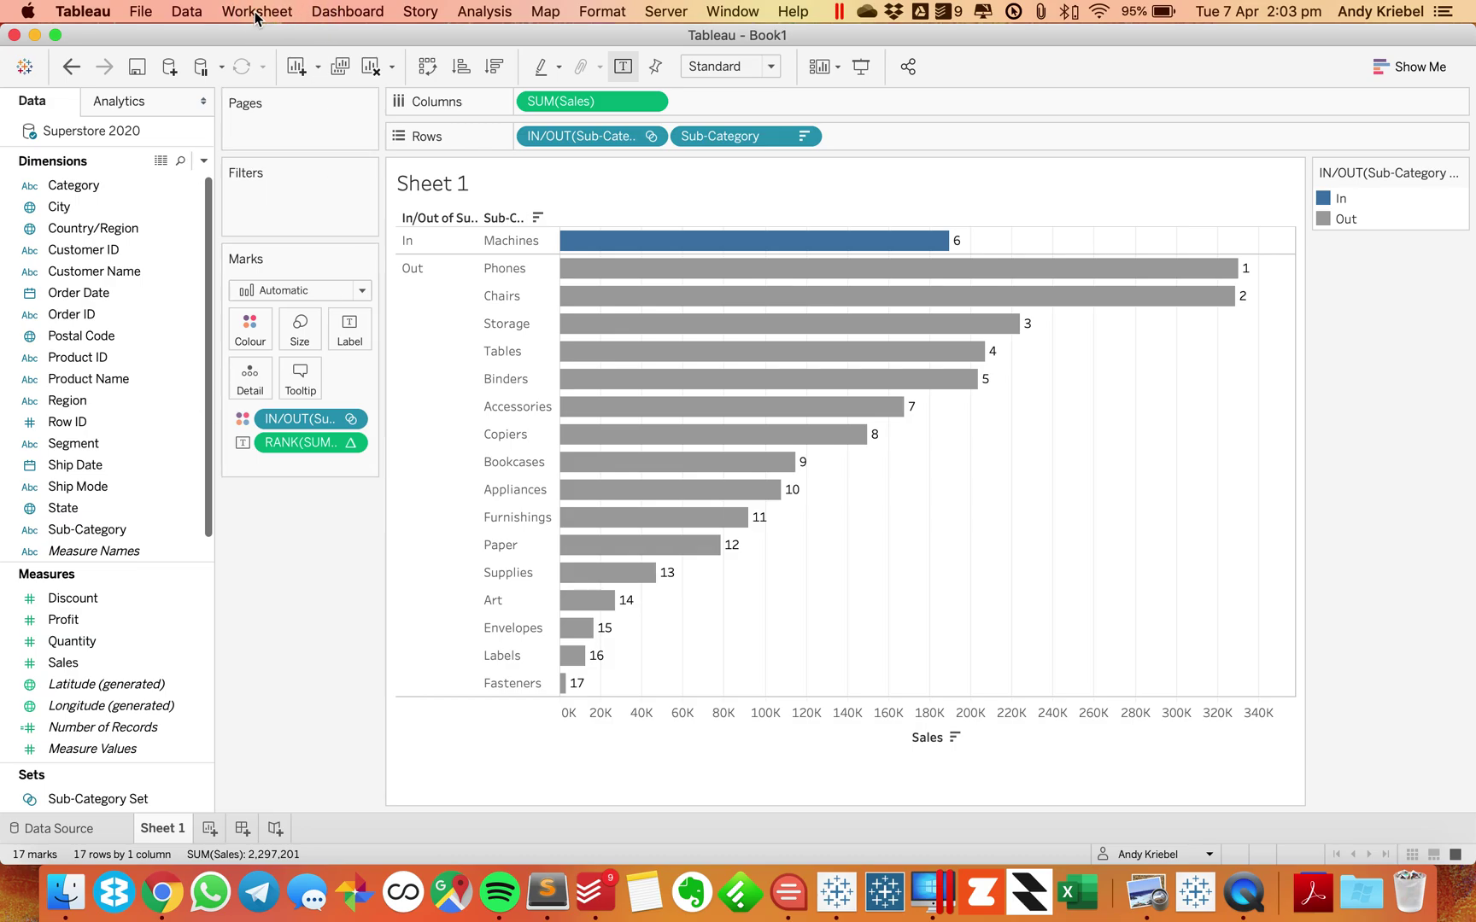
click(258, 139)
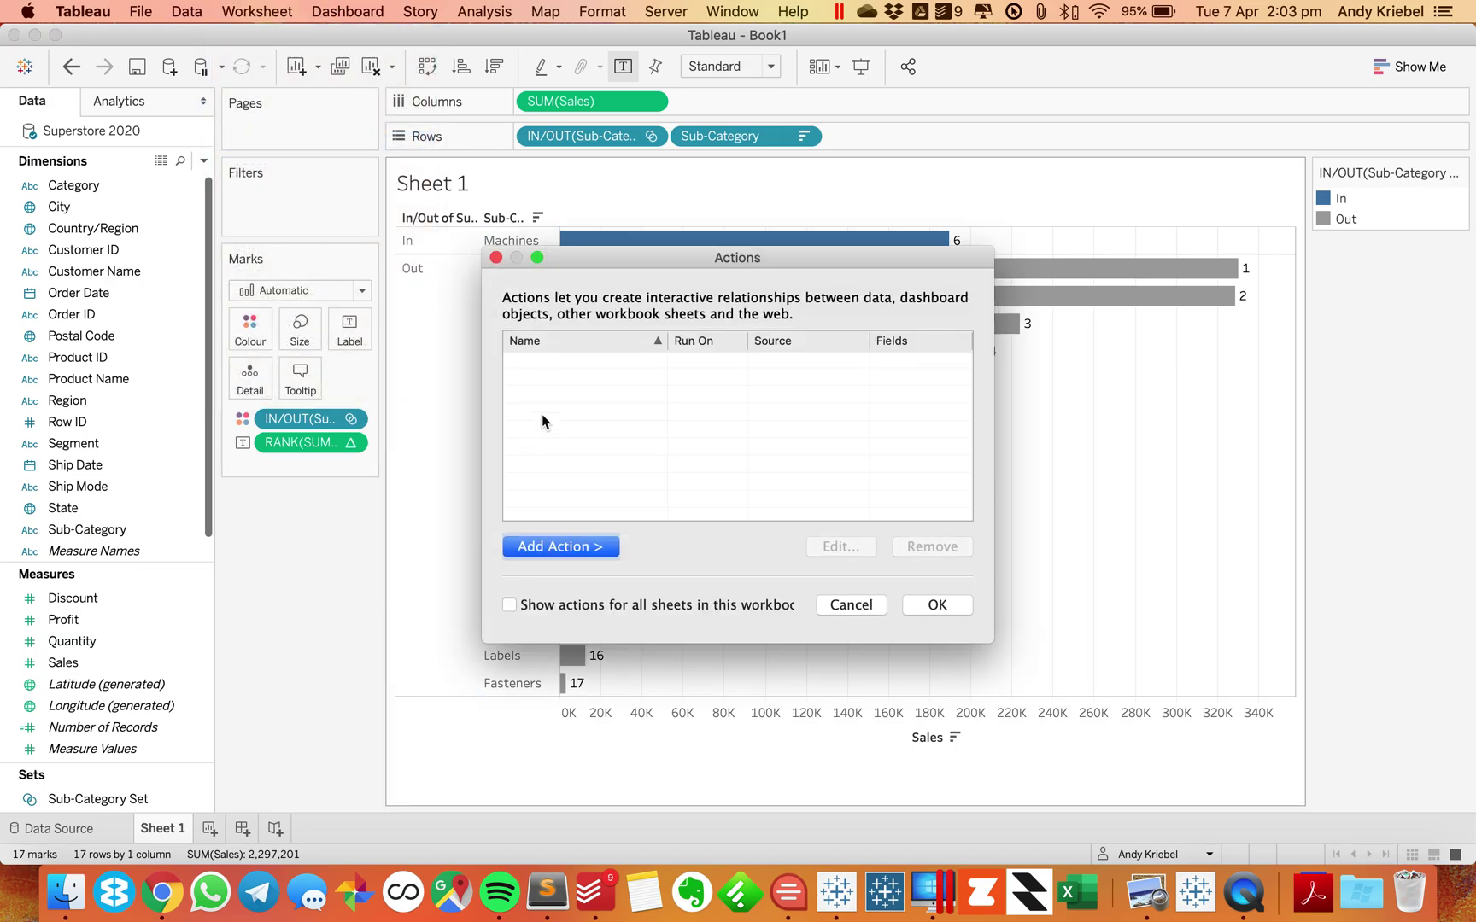
click(573, 548)
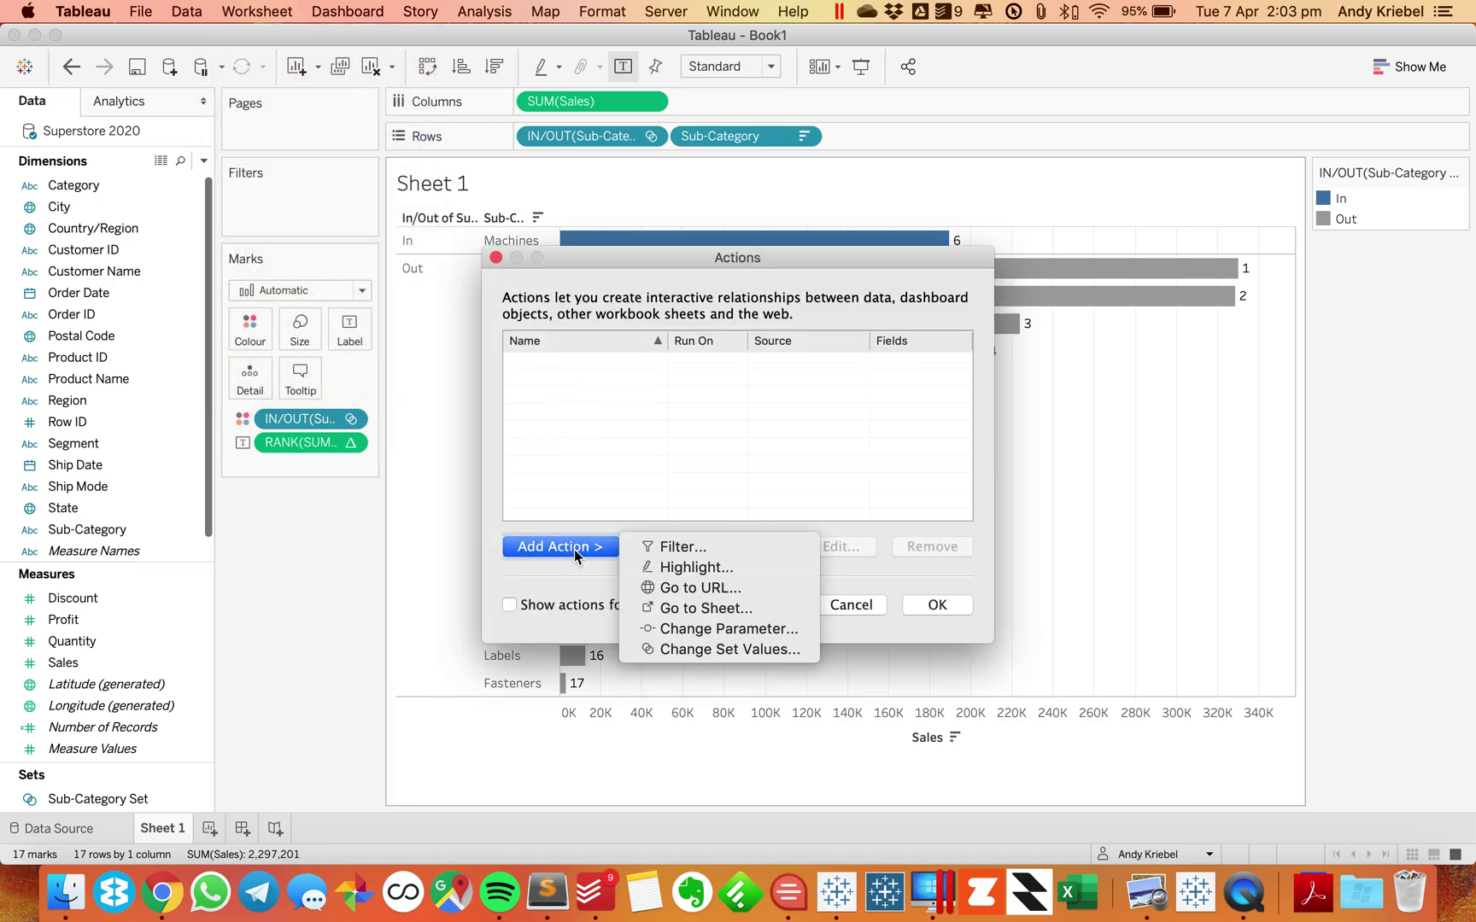
click(707, 647)
- Name it 'Update Sub-Category Set', run on Menu, target Sub-Category Set, add all values when cleared
text(Update Sub-C)
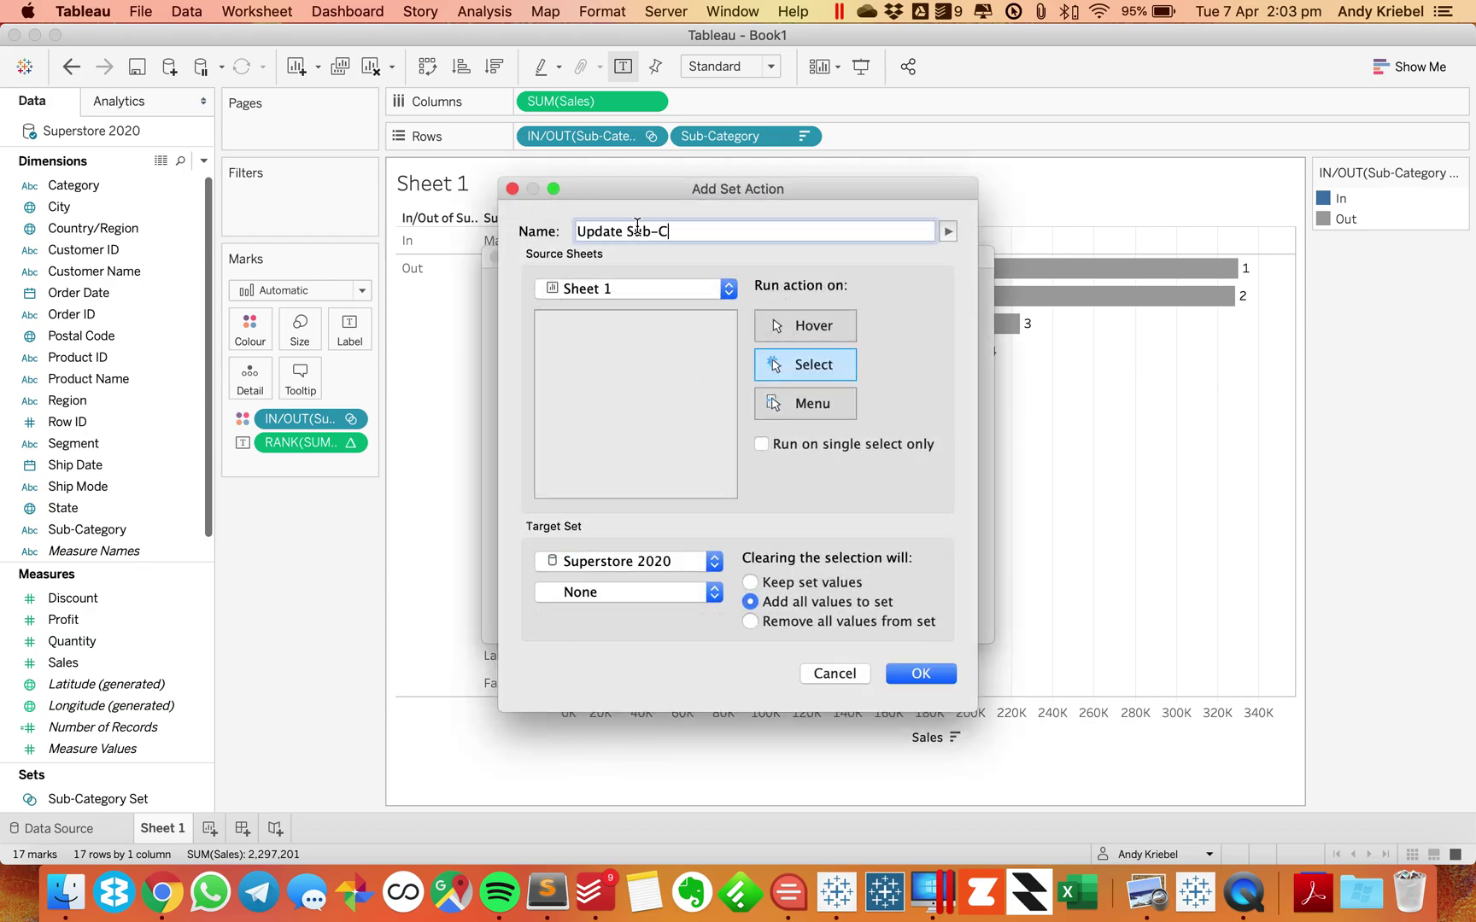
text(ategory Set)
click(805, 333)
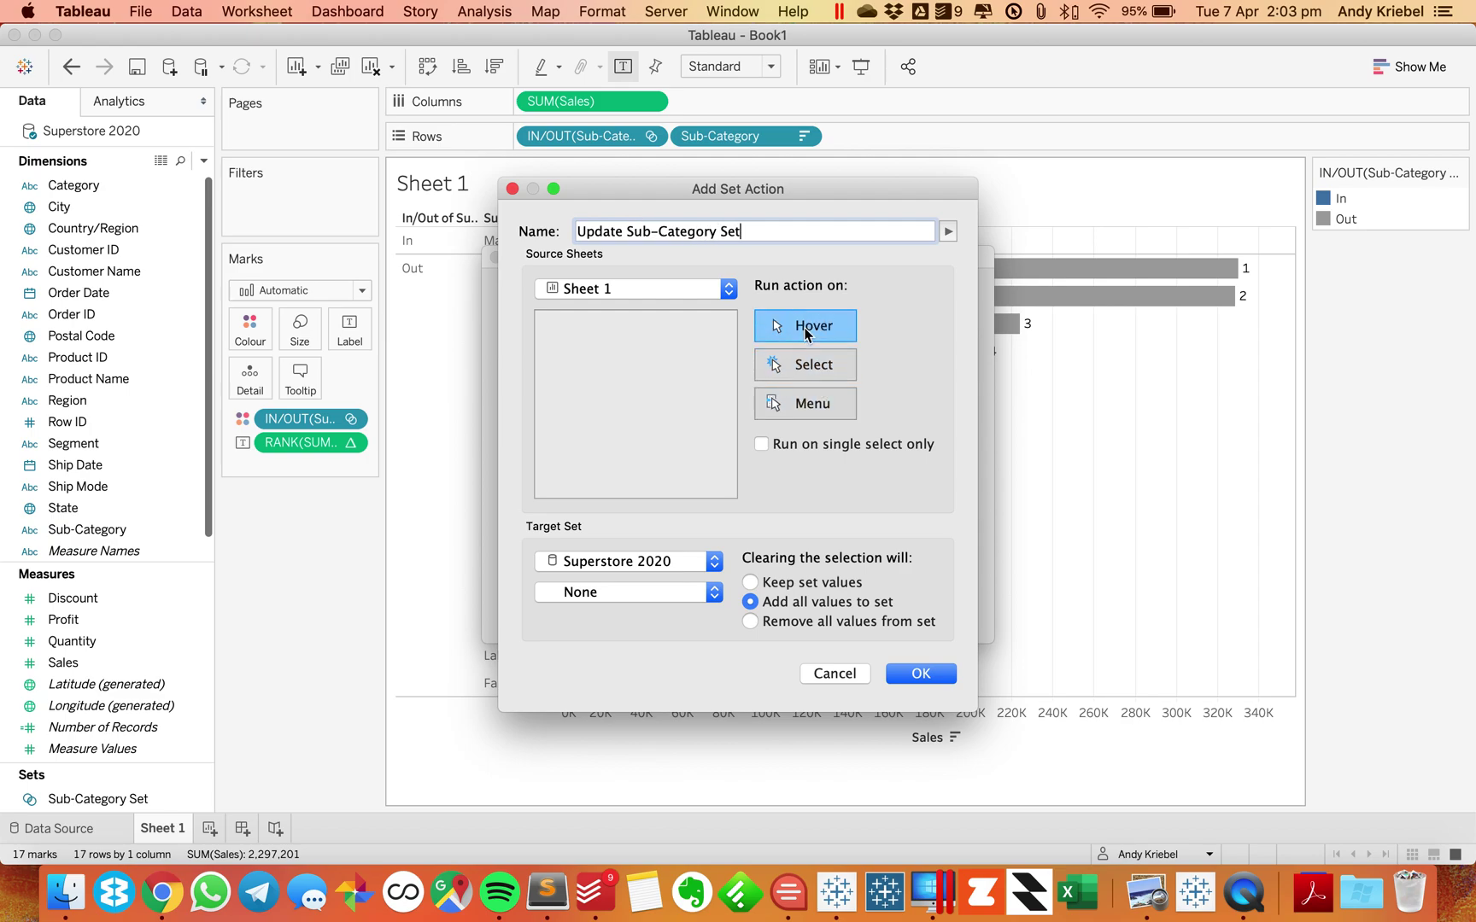
click(644, 596)
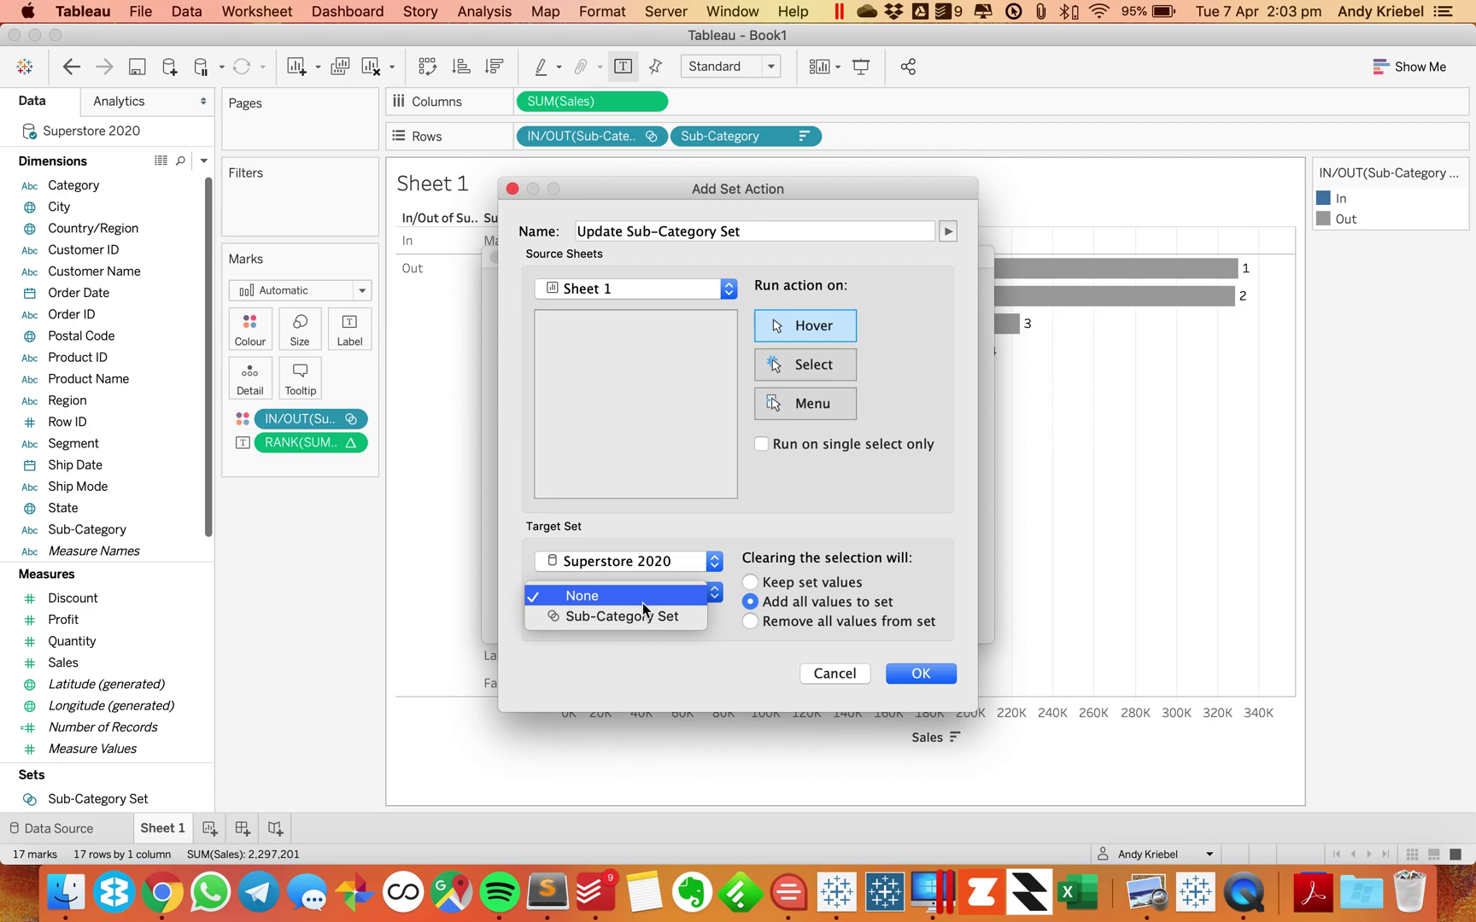
click(638, 617)
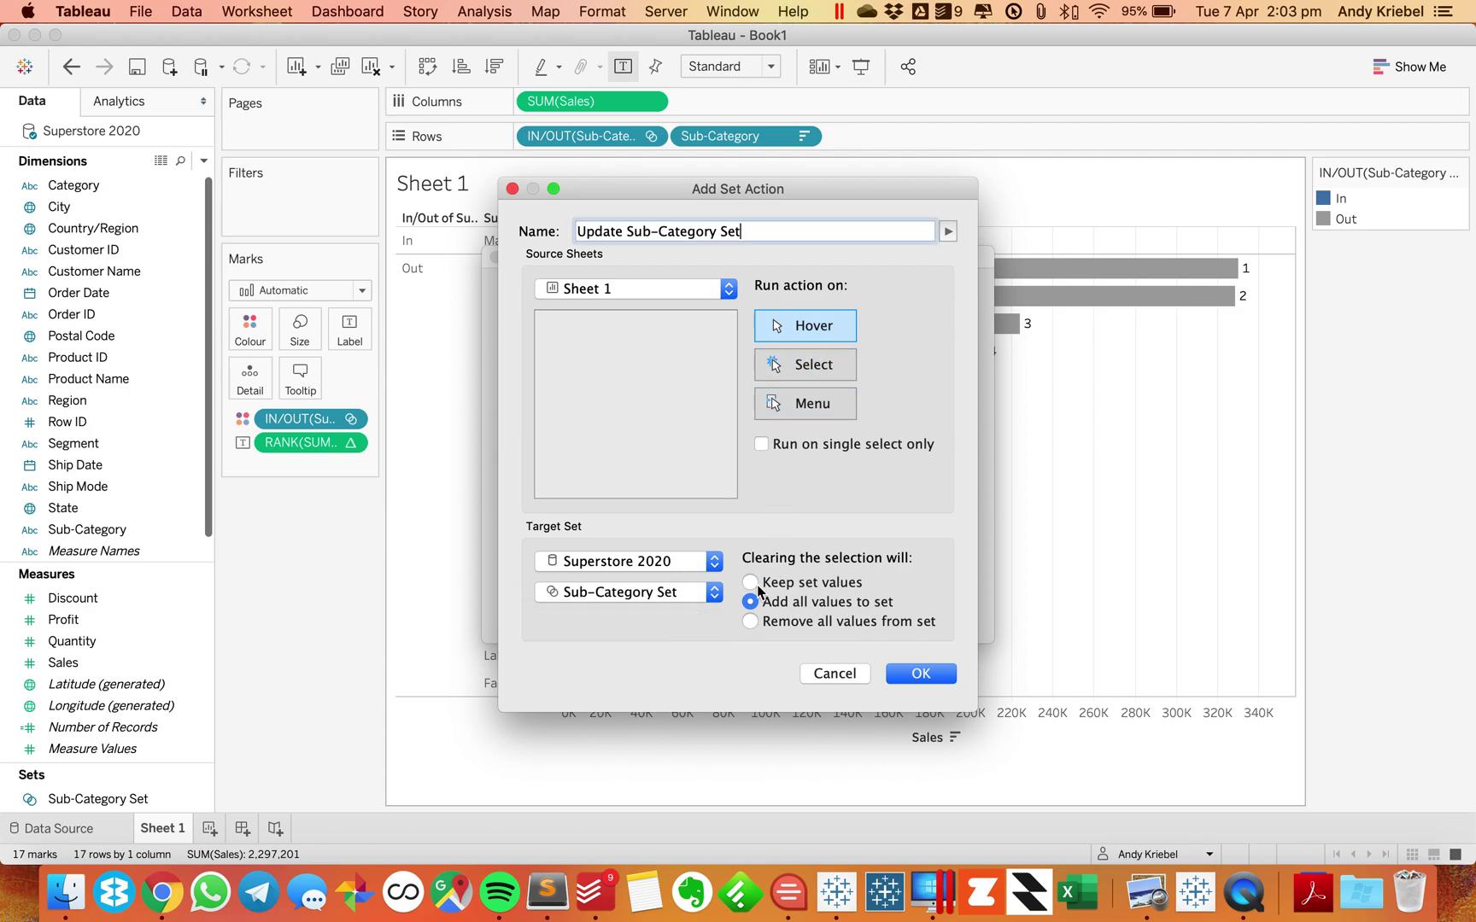
click(814, 419)
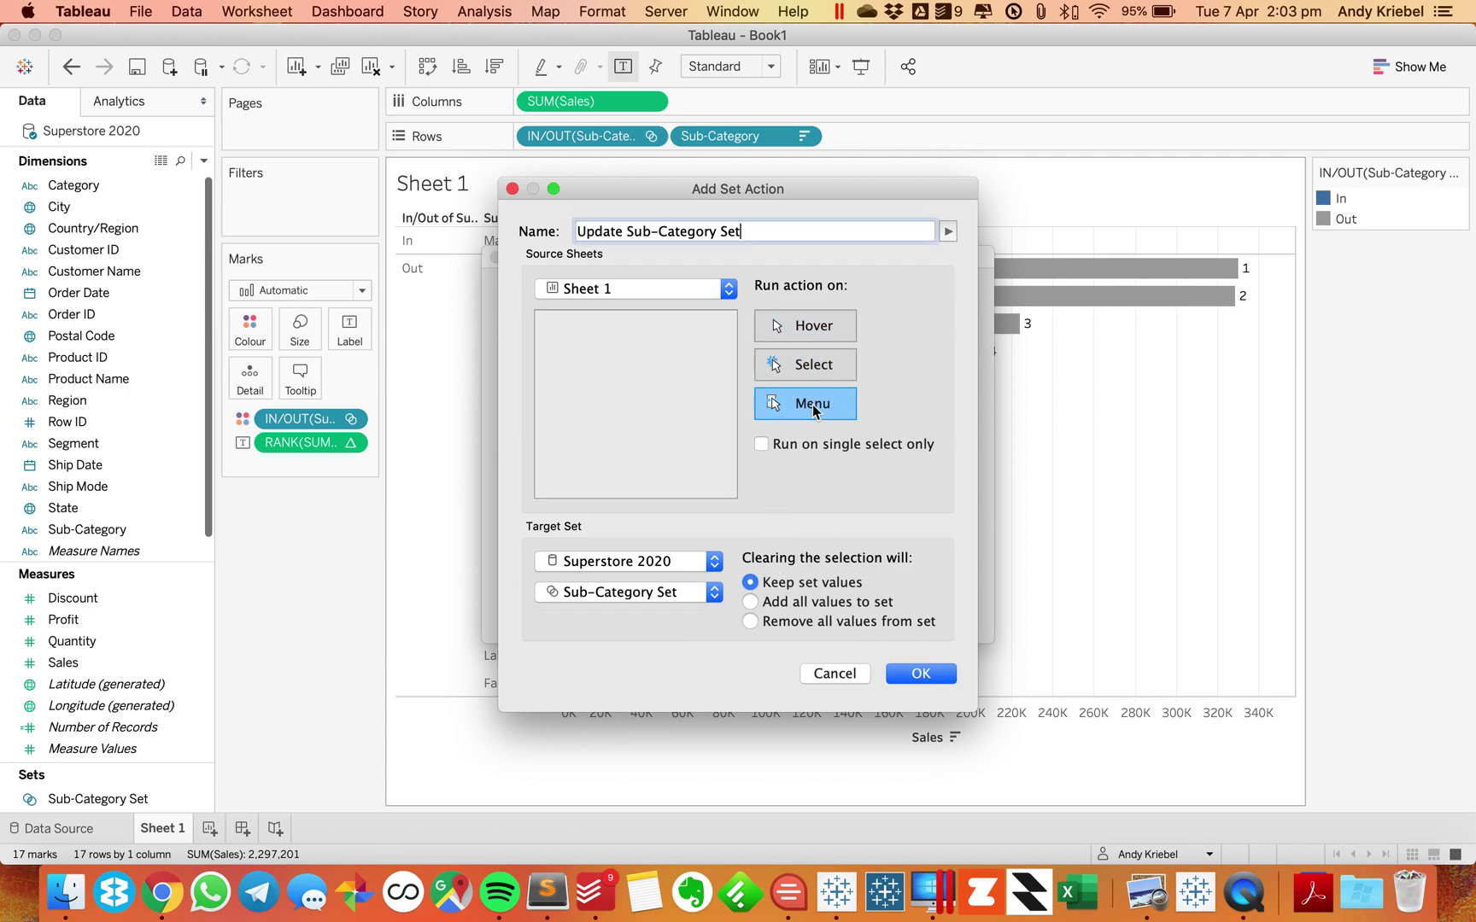
click(773, 609)
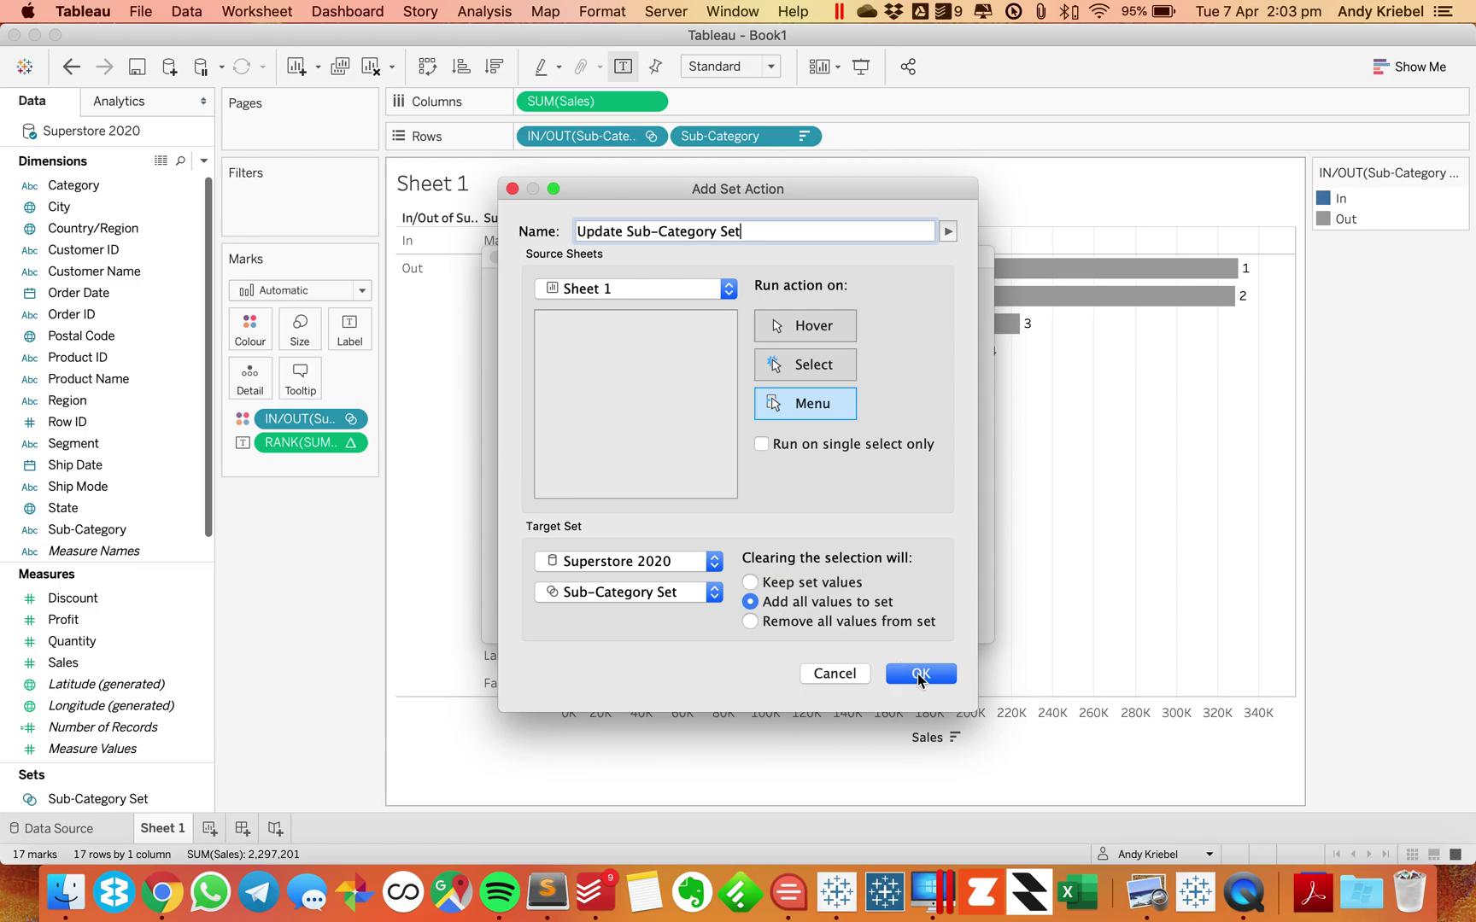
click(931, 680)
click(942, 608)
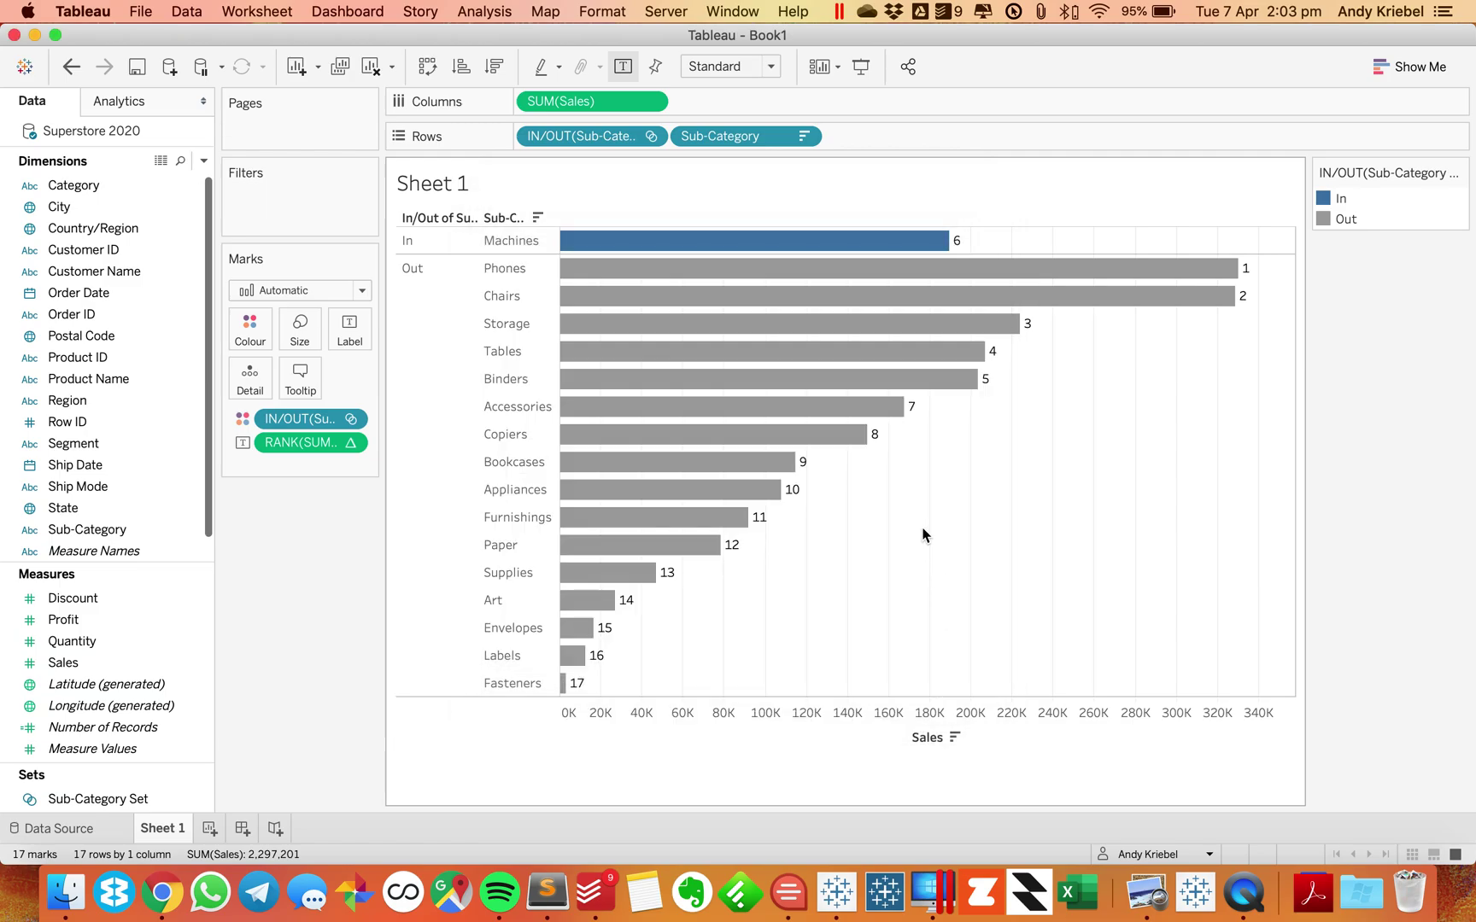
- Test the action by moving Storage into the set, then clearing the selection
click(649, 330)
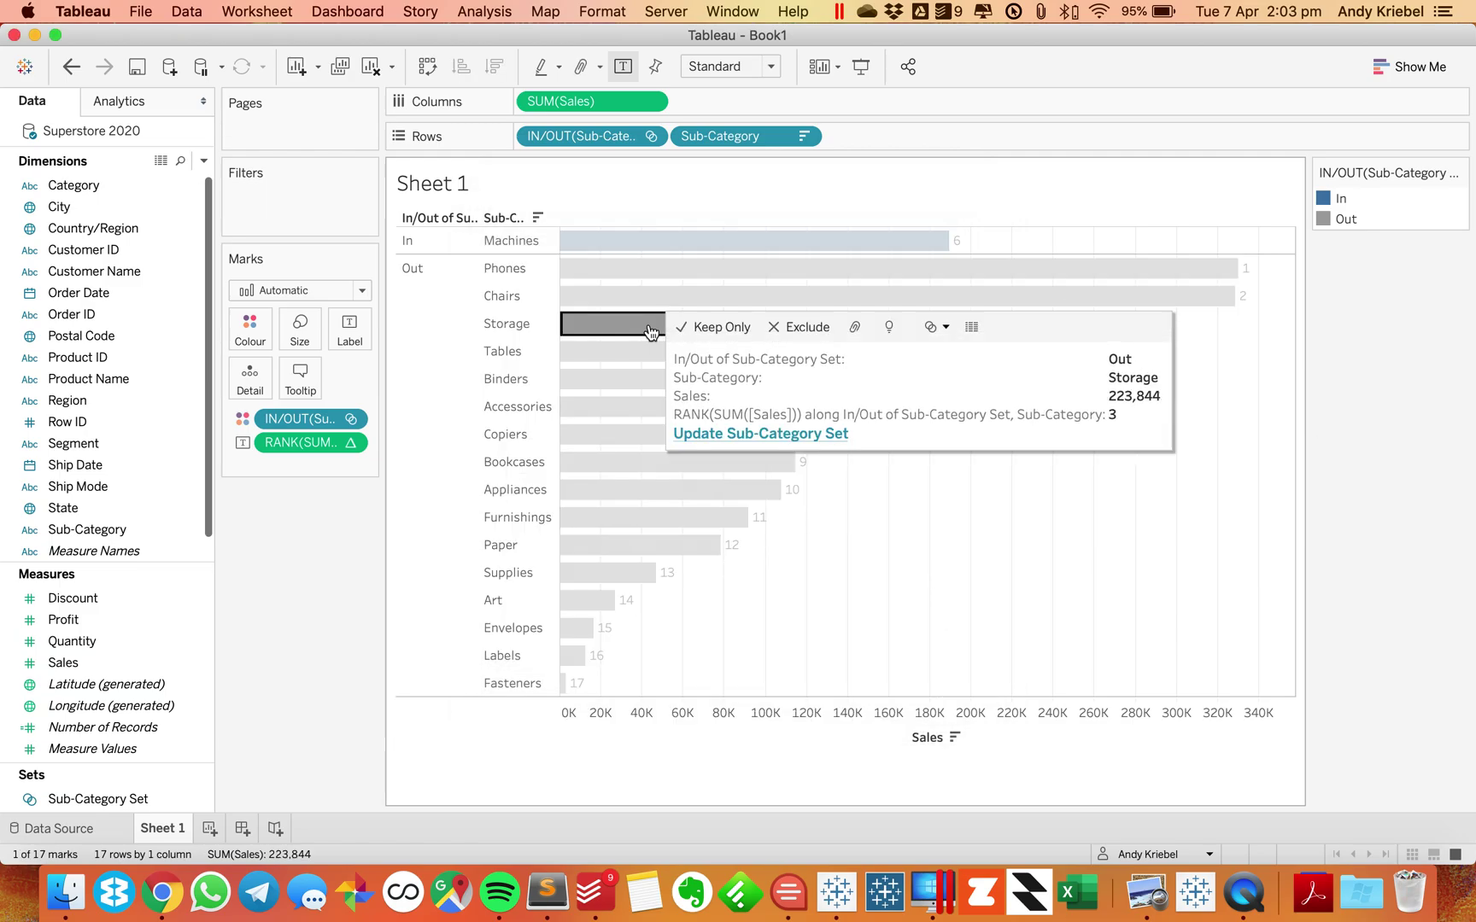
click(718, 434)
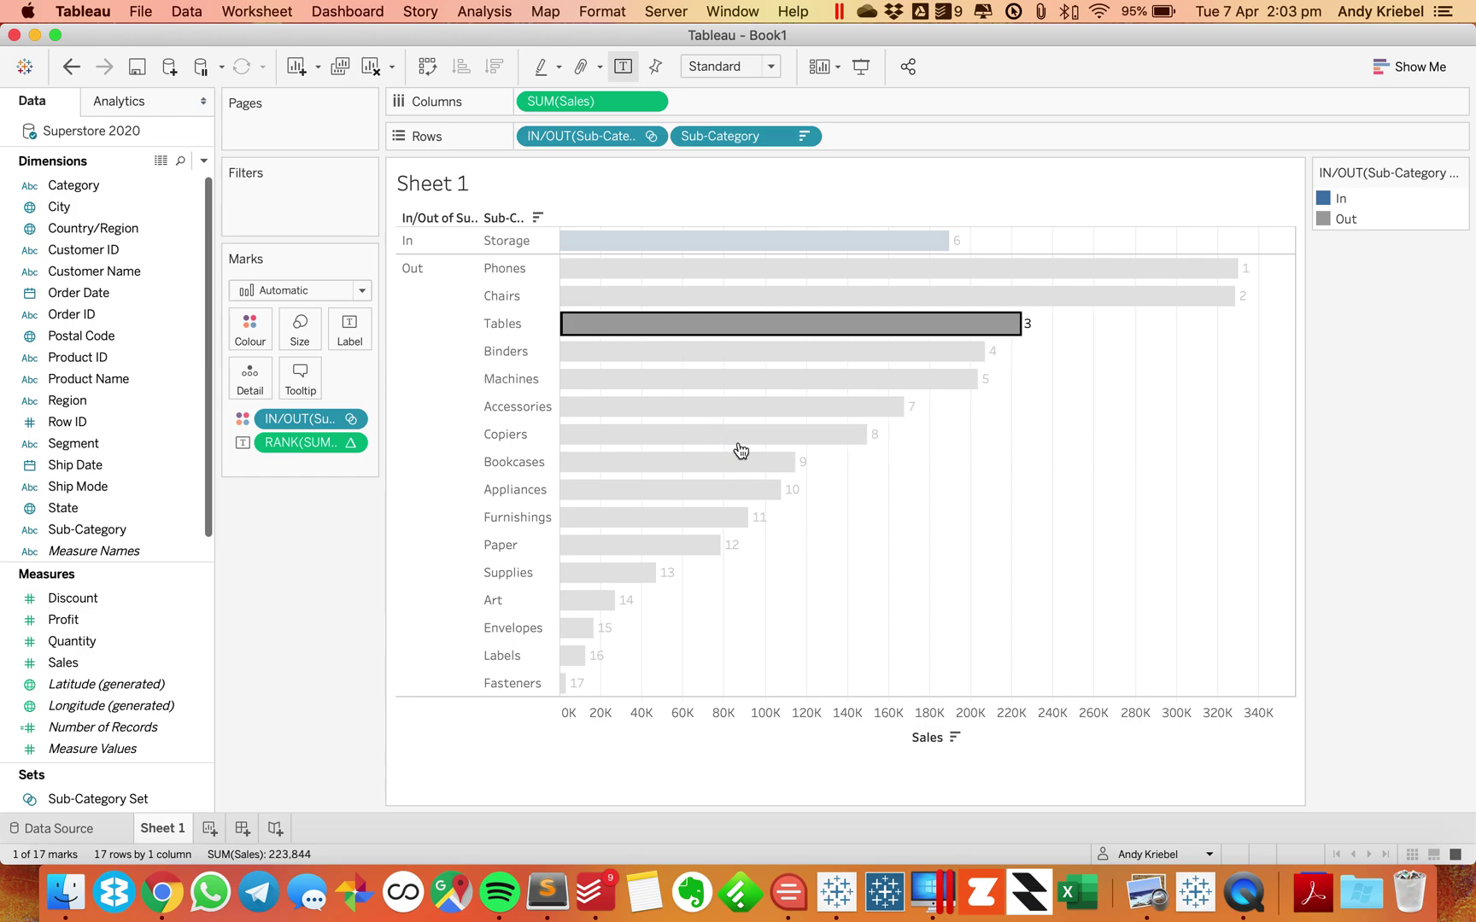
click(895, 594)
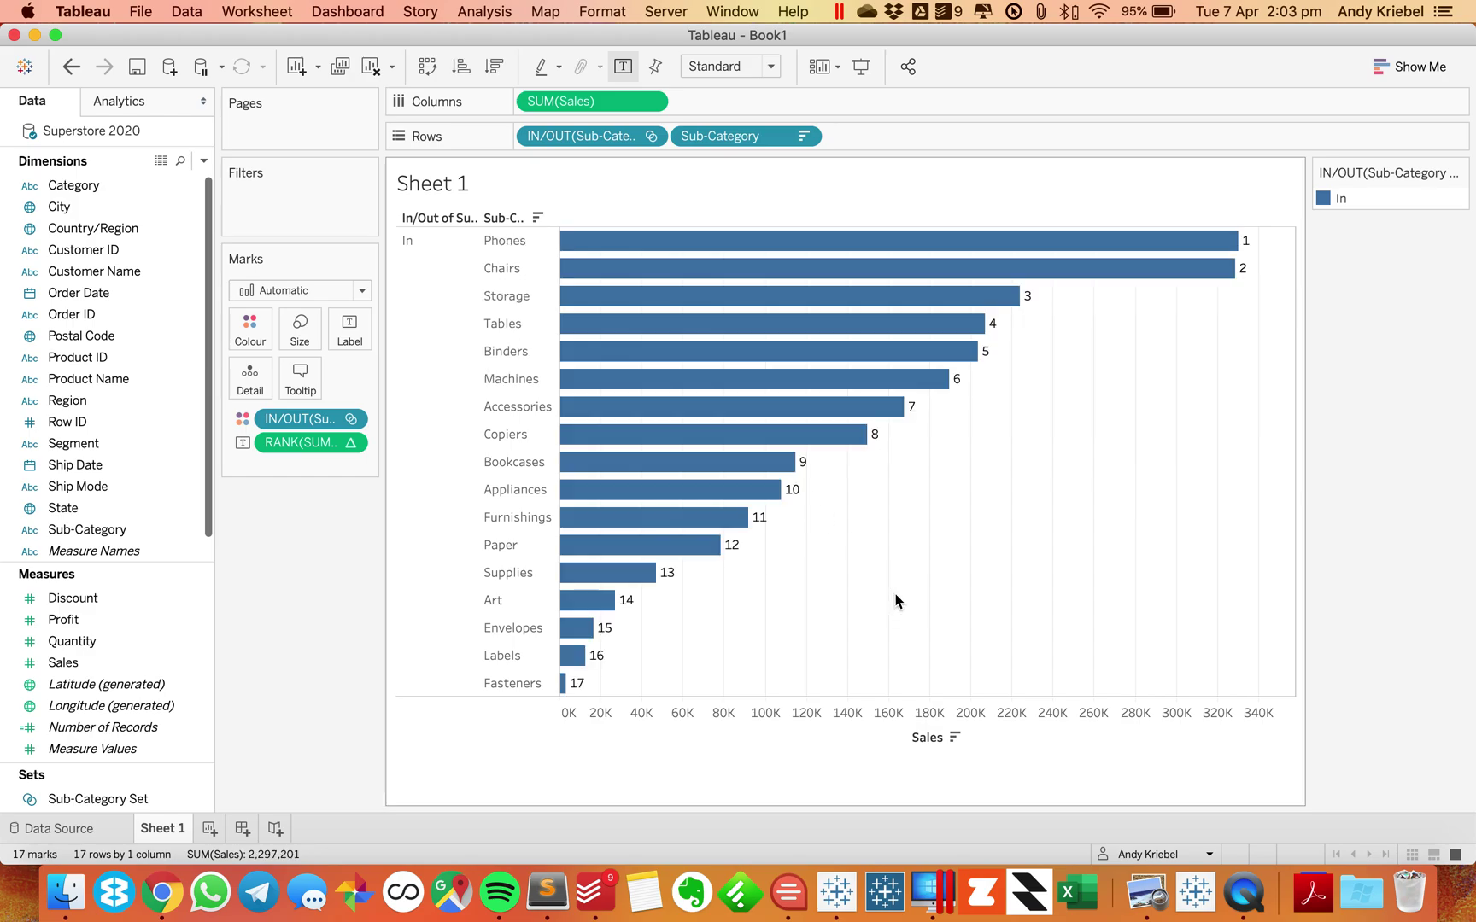
- Make Copiers, rank 8, the only member of Sub-Category Set
click(792, 436)
click(859, 542)
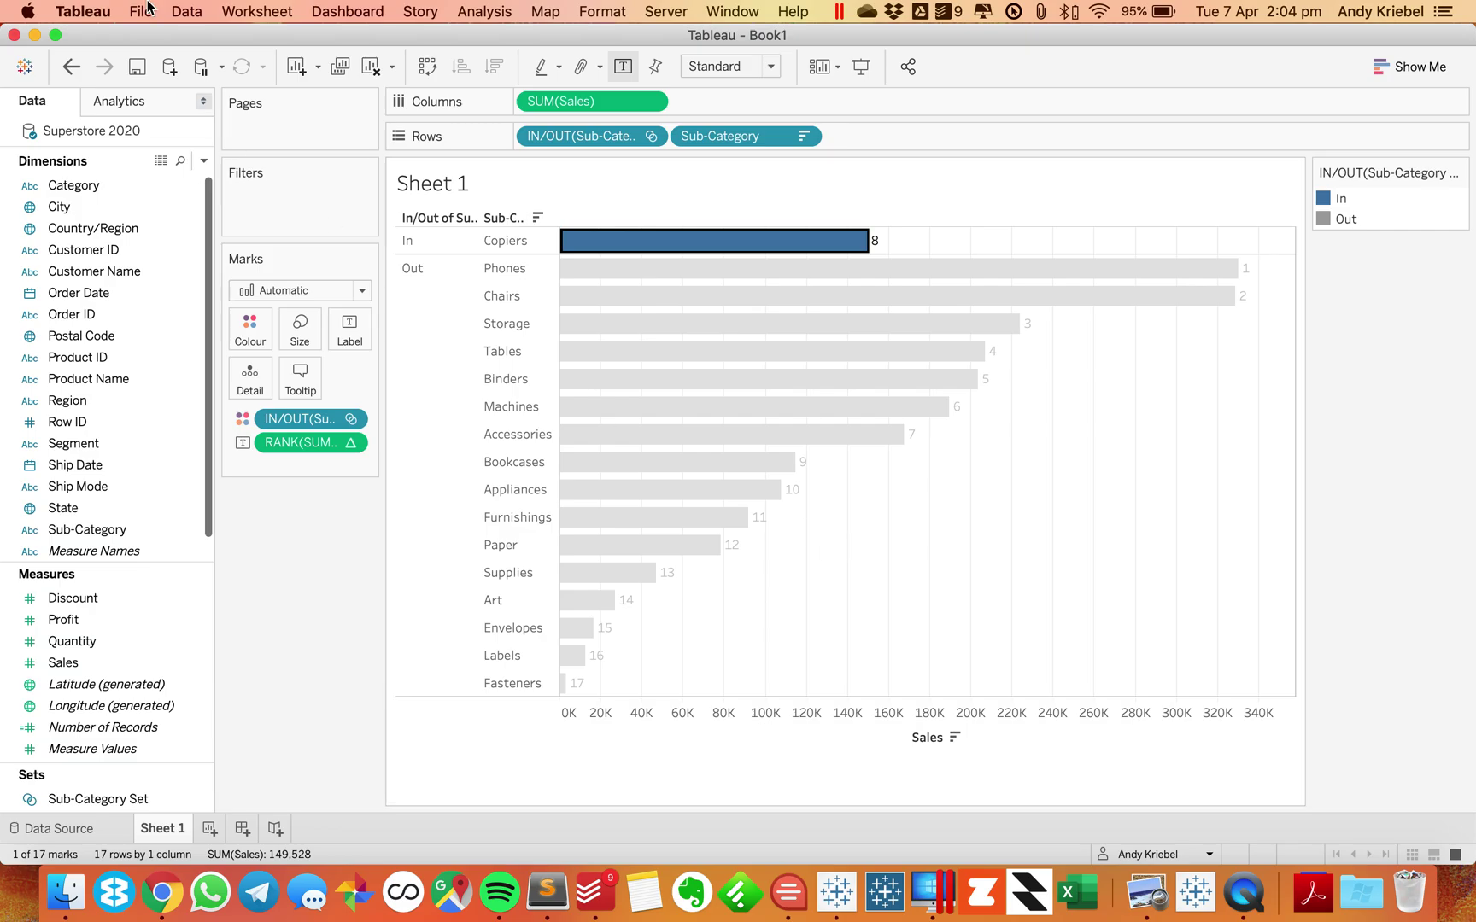
click(269, 12)
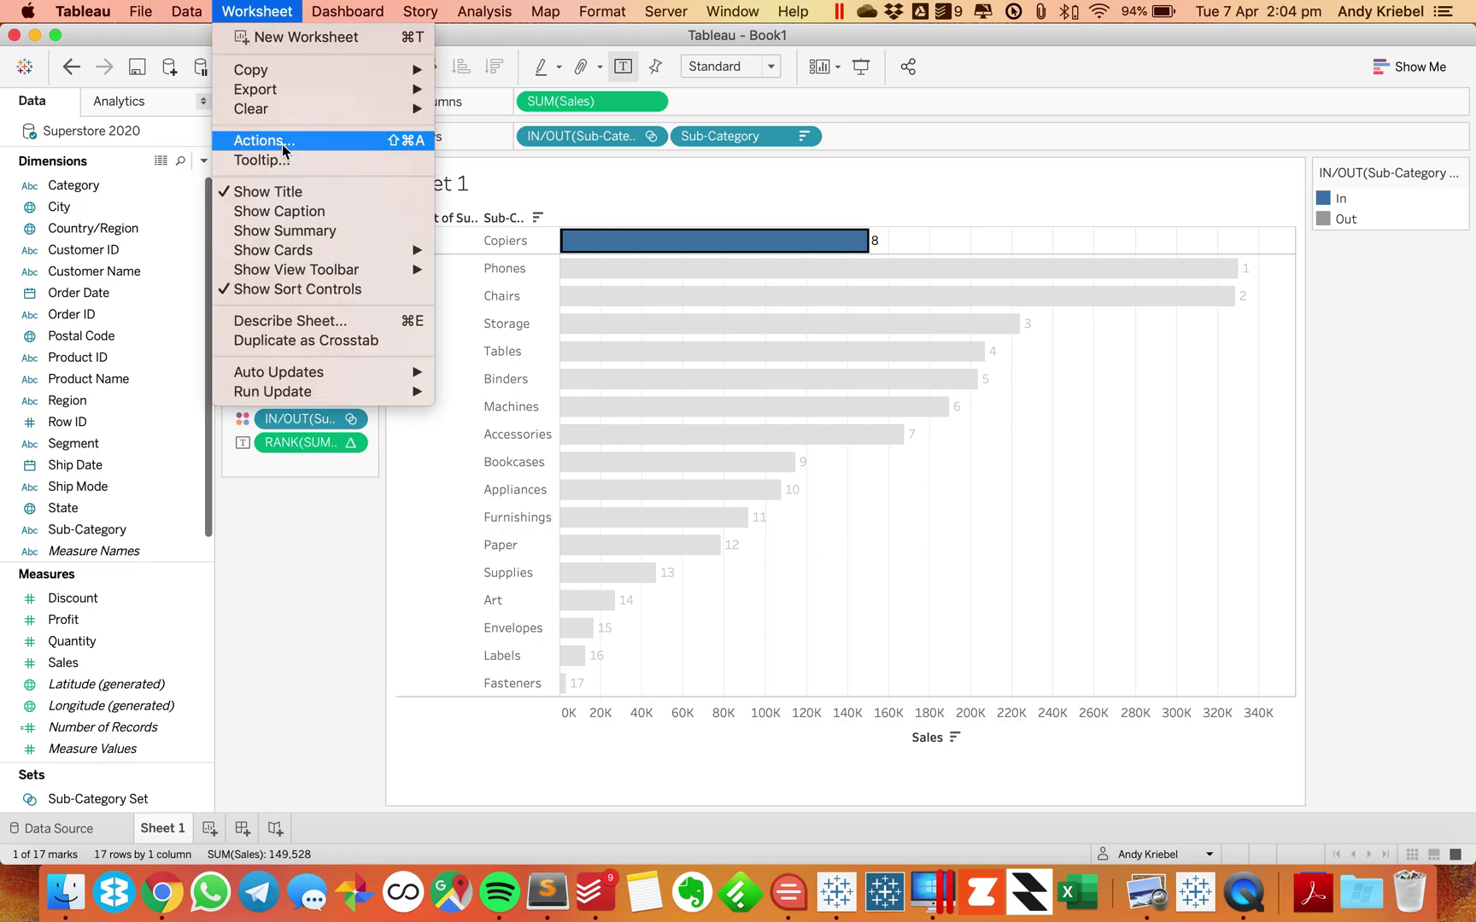
- Set Update Sub-Category Set to 'Keep set values' when the selection is cleared
click(272, 139)
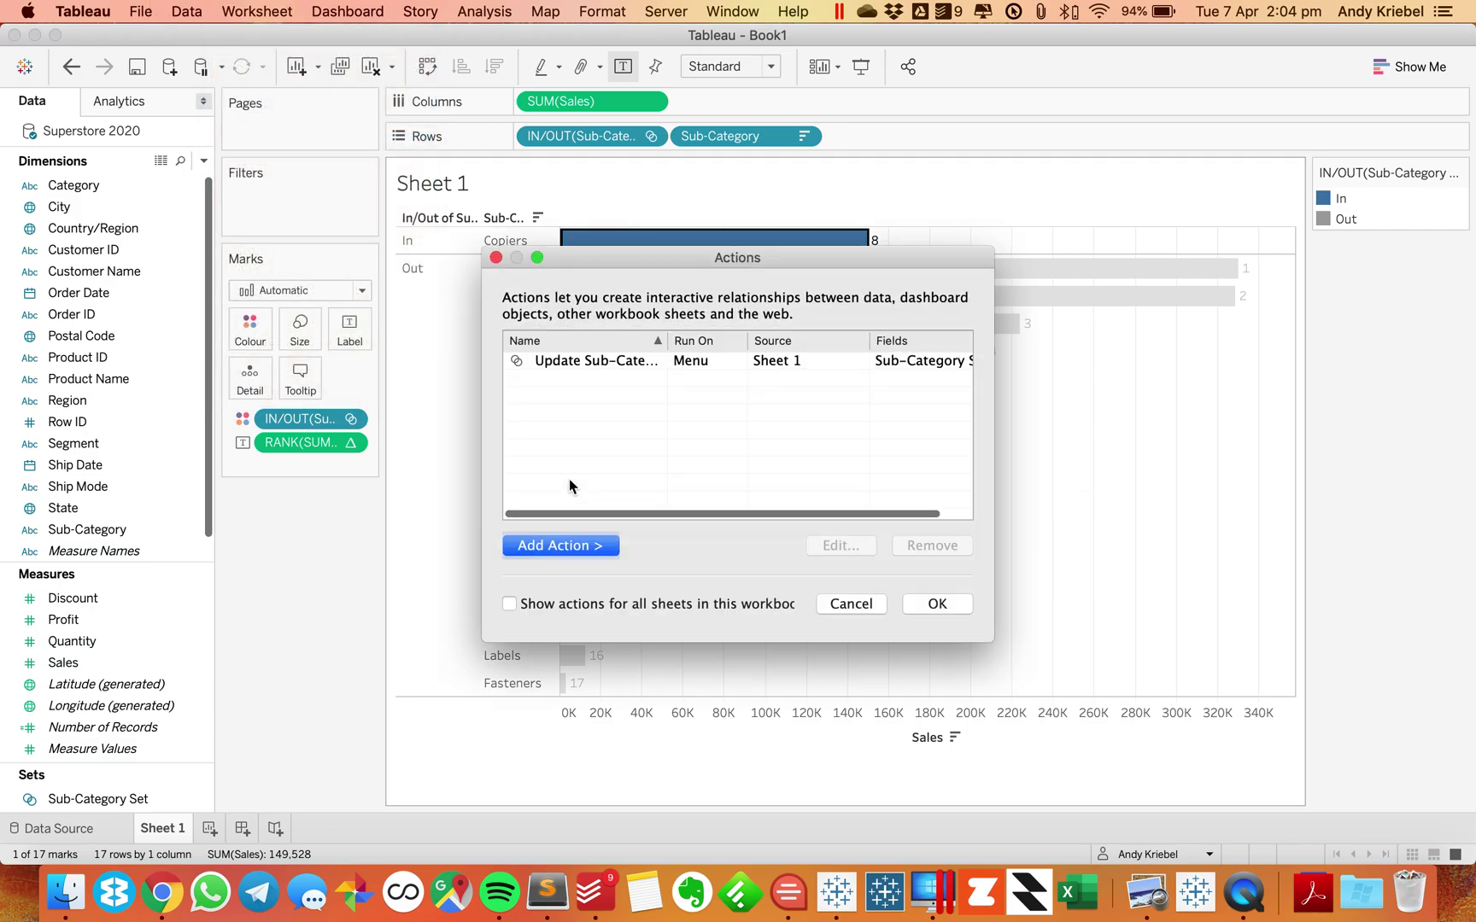
double_click(613, 360)
click(750, 581)
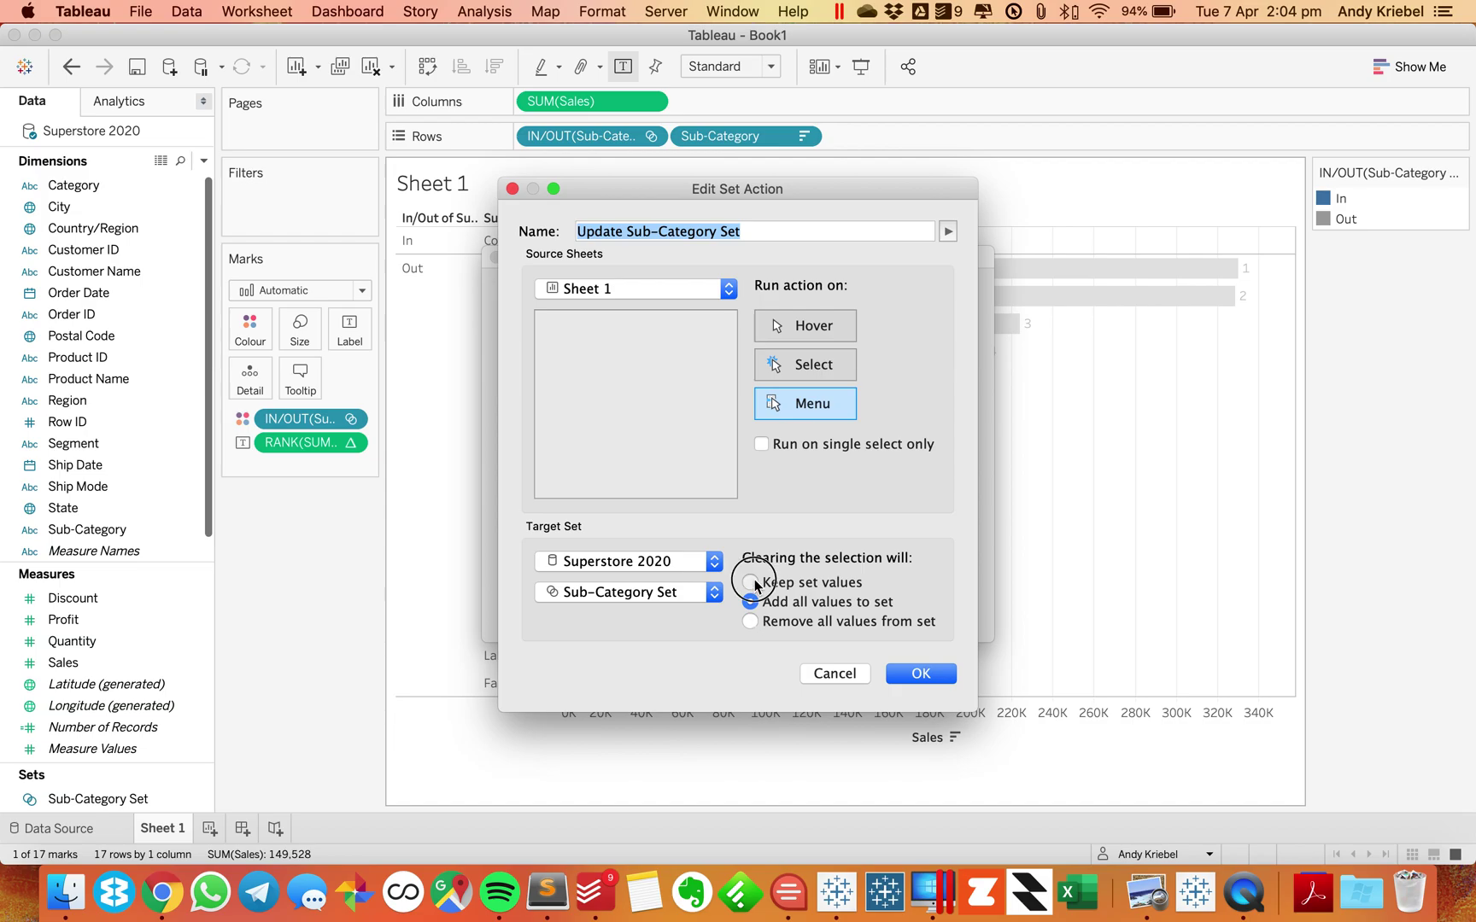
click(930, 683)
click(940, 604)
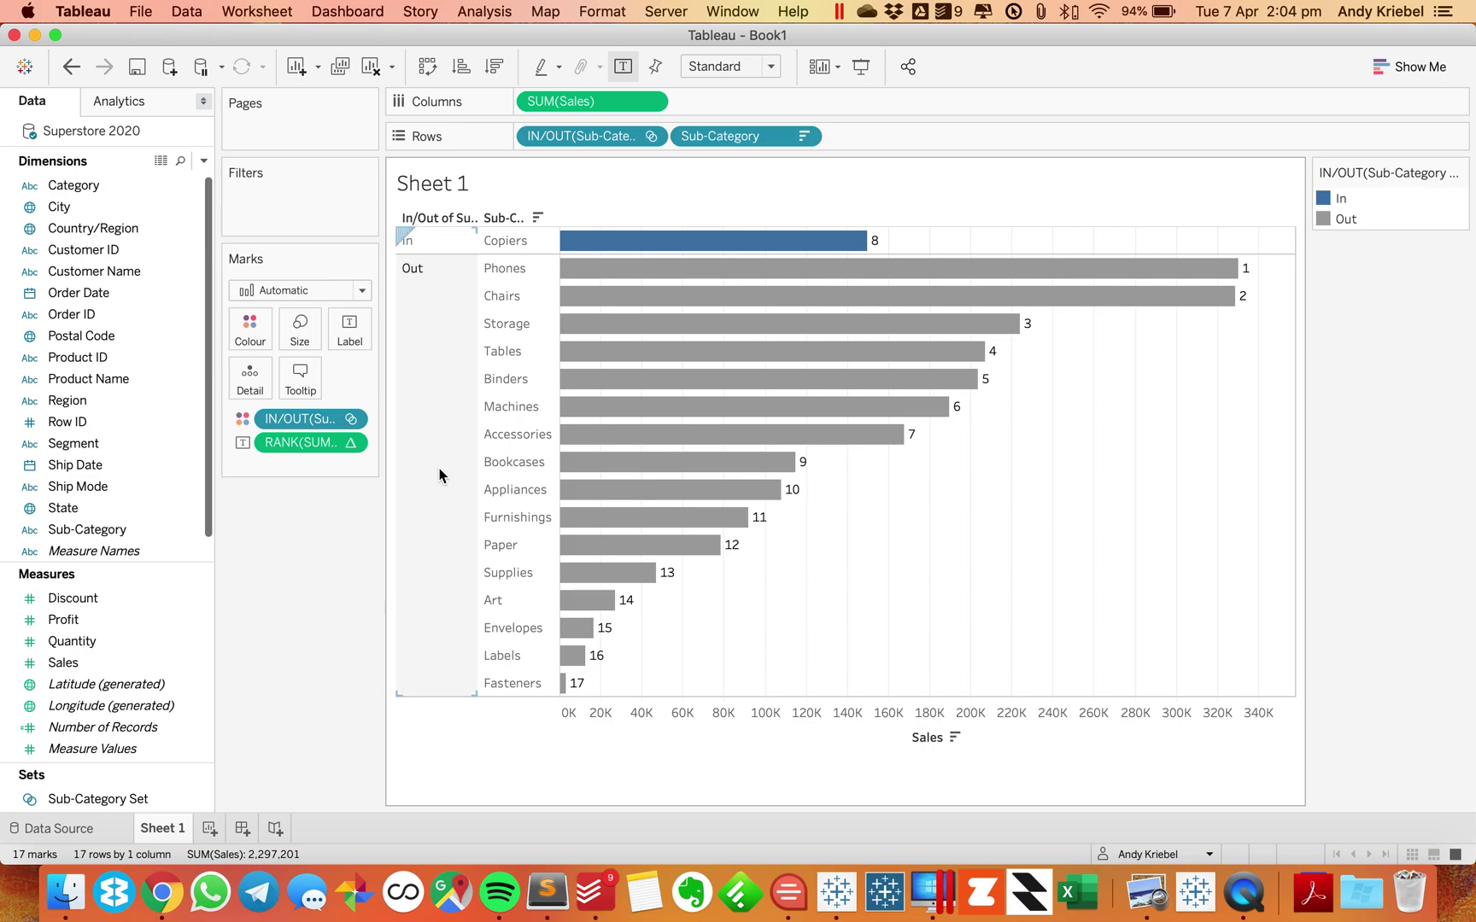
- Hide the Out sub-categories from the chart
mouse_move(743, 242)
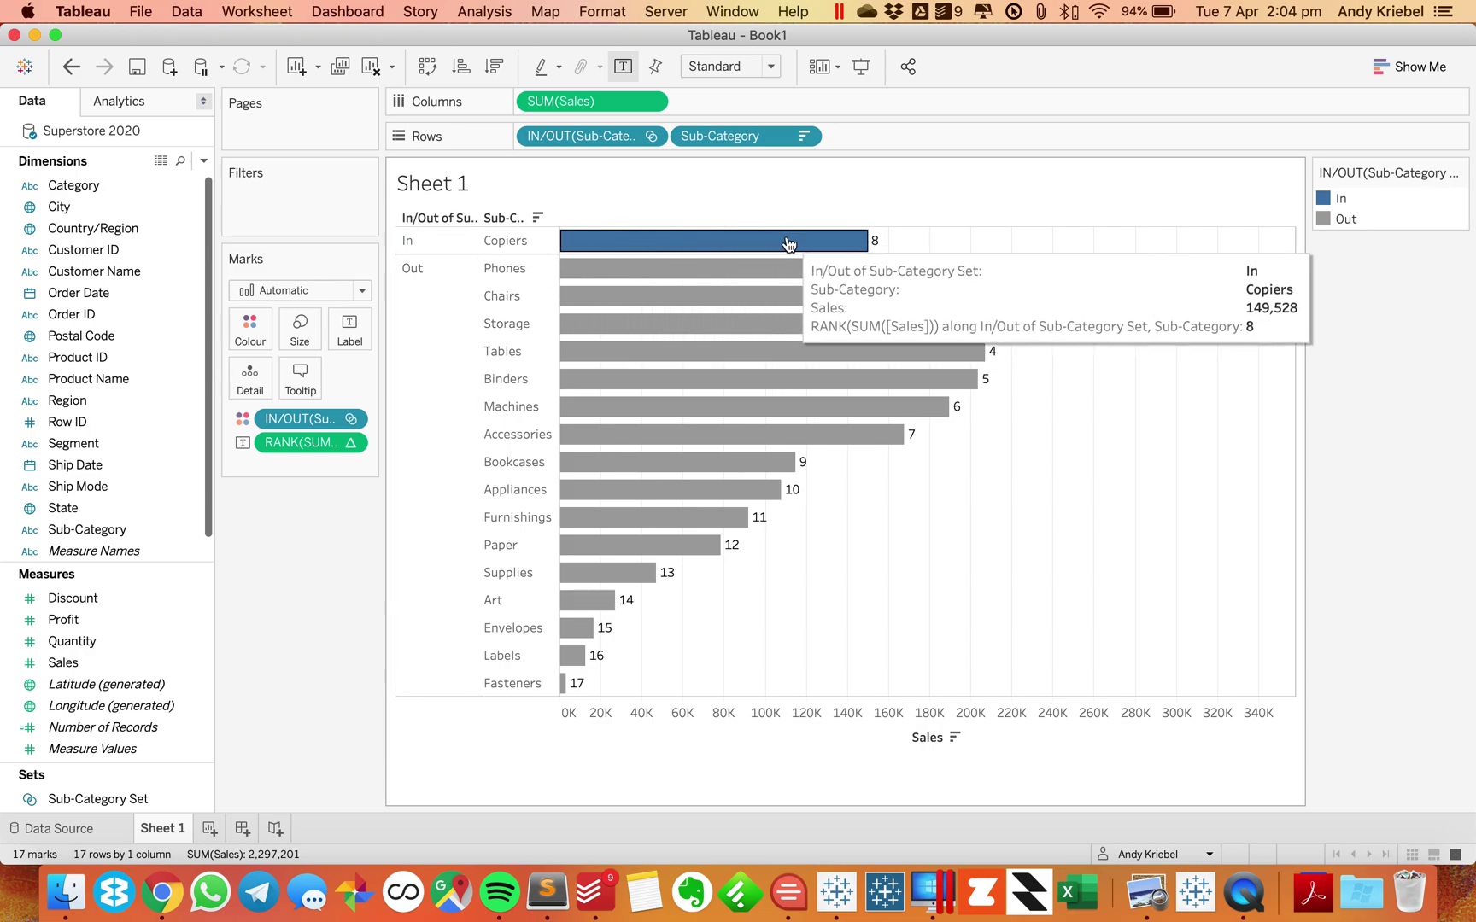
right_click(455, 382)
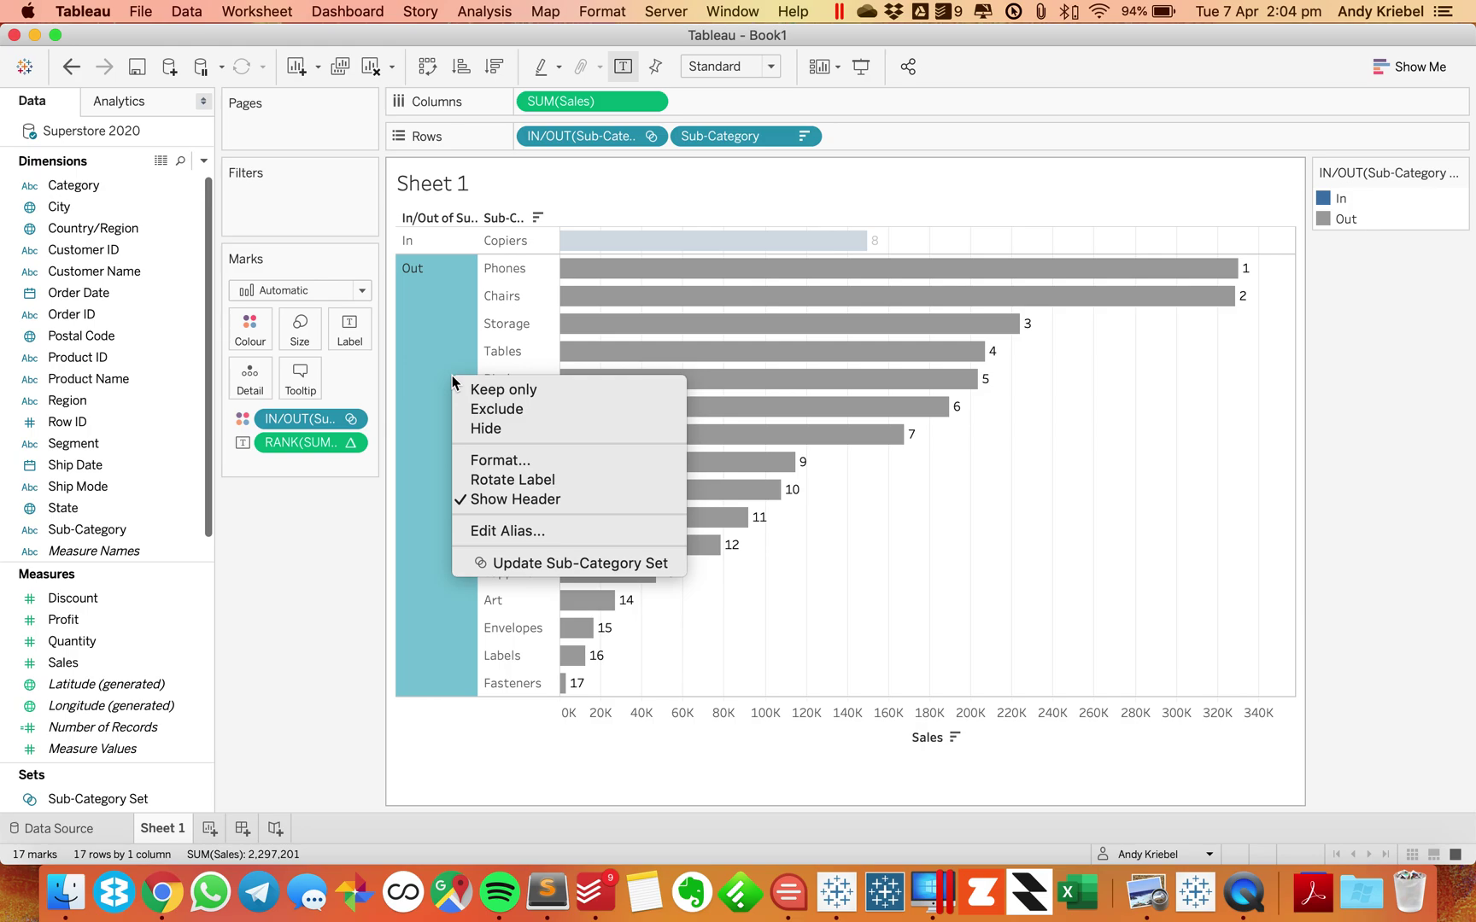
click(478, 427)
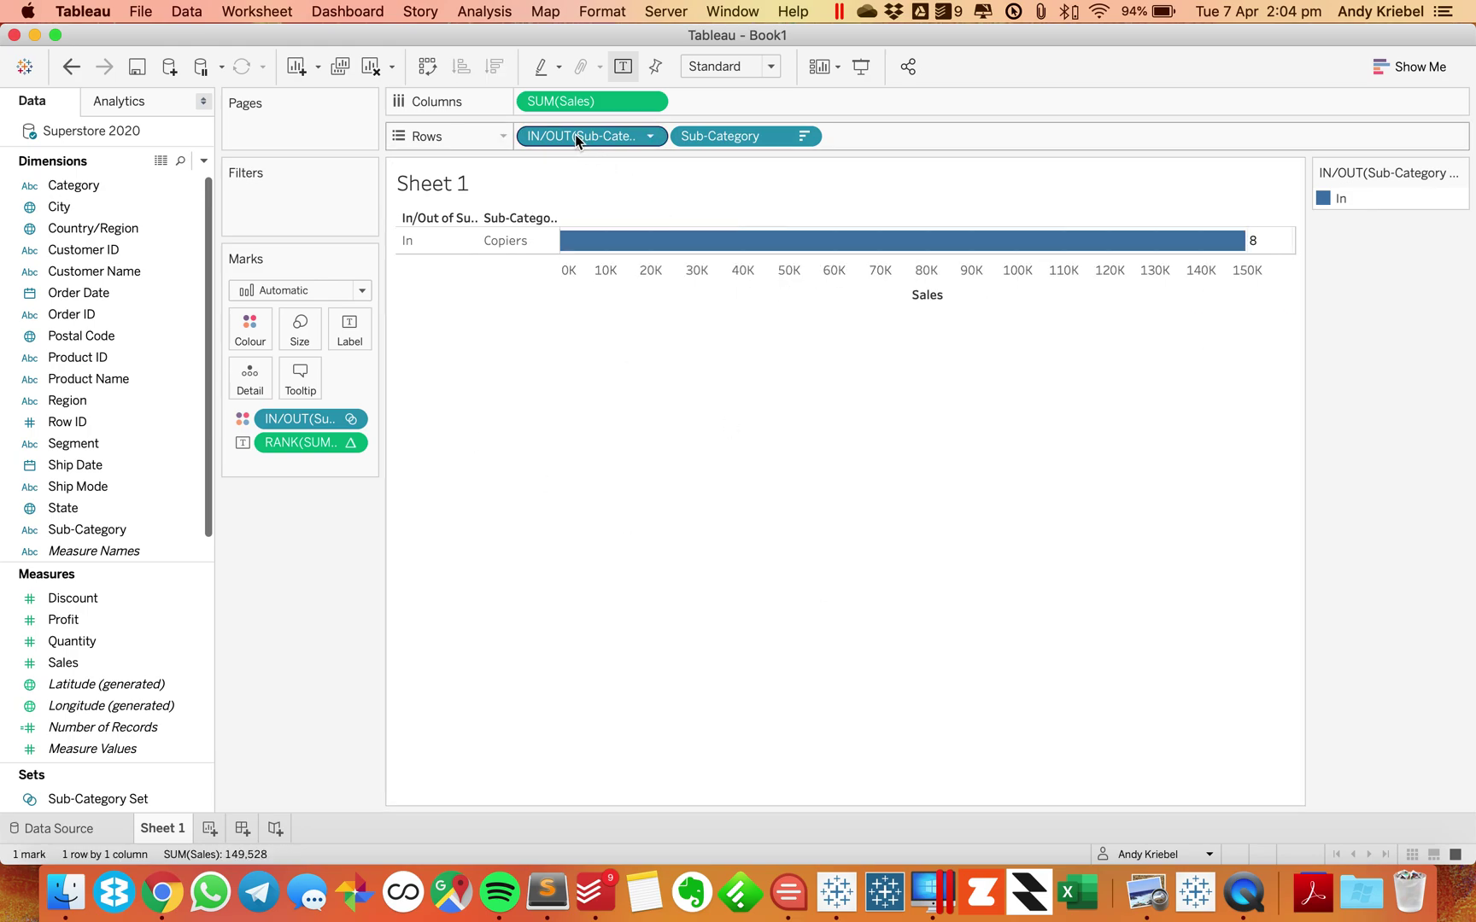
- Remove the IN/OUT(Sub-Category Set) pill from Rows, leaving only the Copiers bar
drag(577, 139, 332, 346)
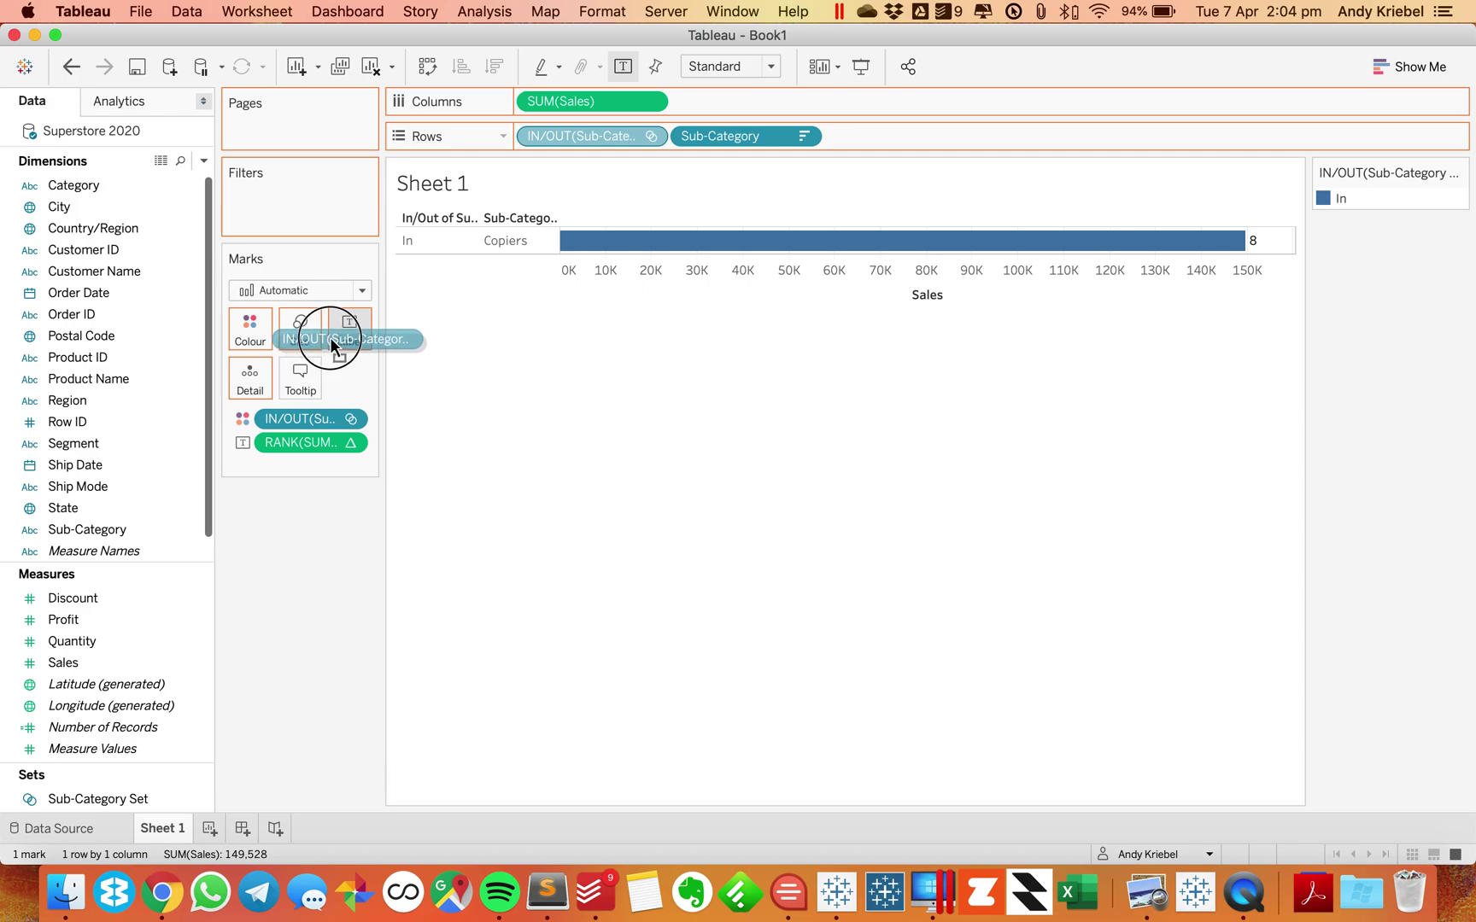
drag(331, 345, 290, 596)
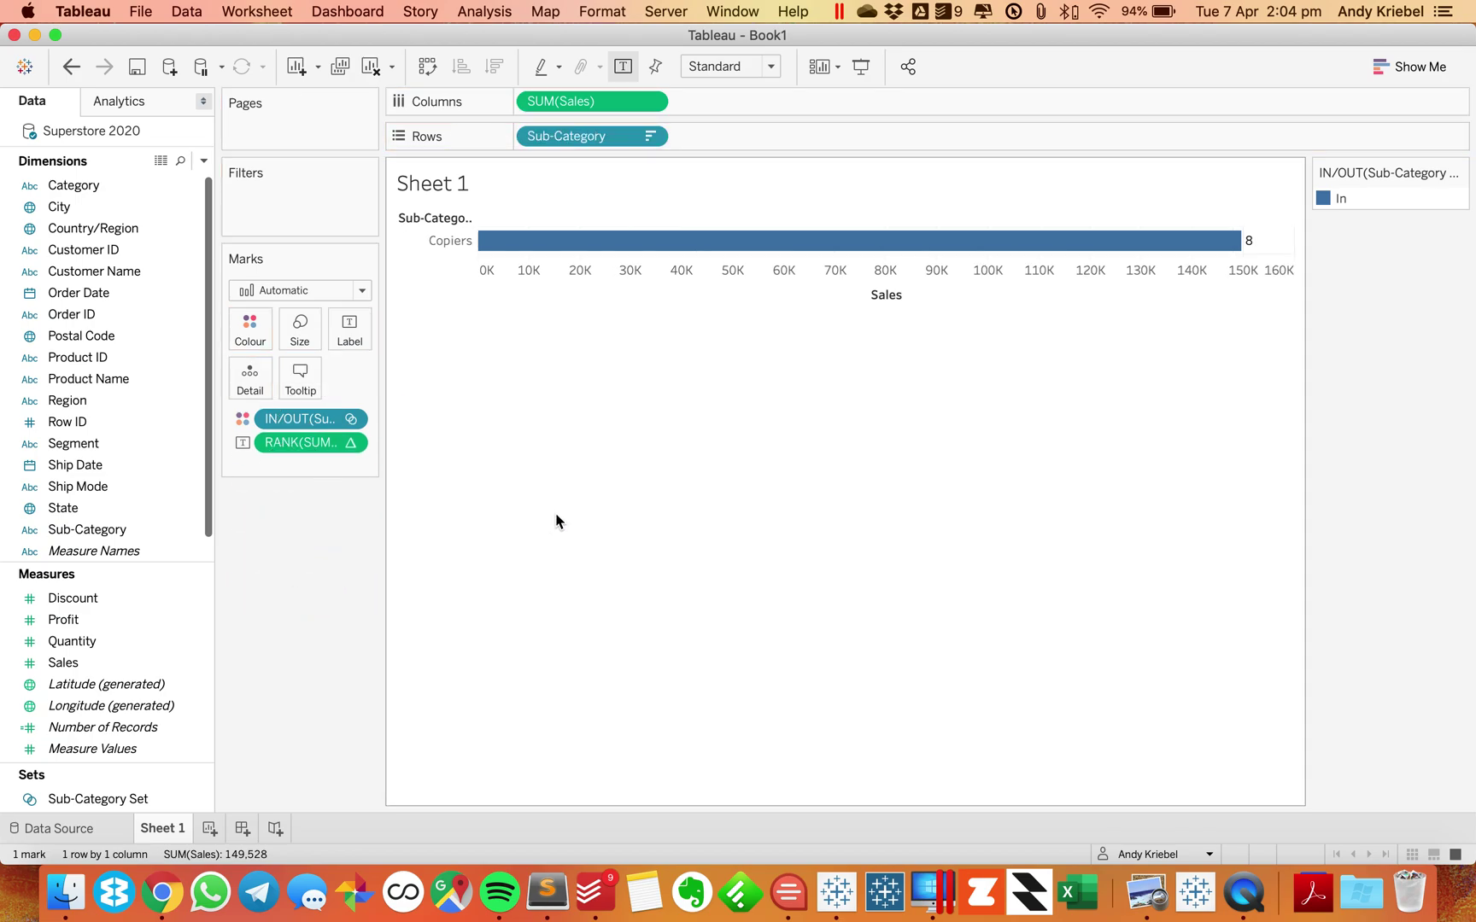
click(610, 243)
- Edit Update Sub-Category Set to run on Select and add all values to set when cleared
click(693, 346)
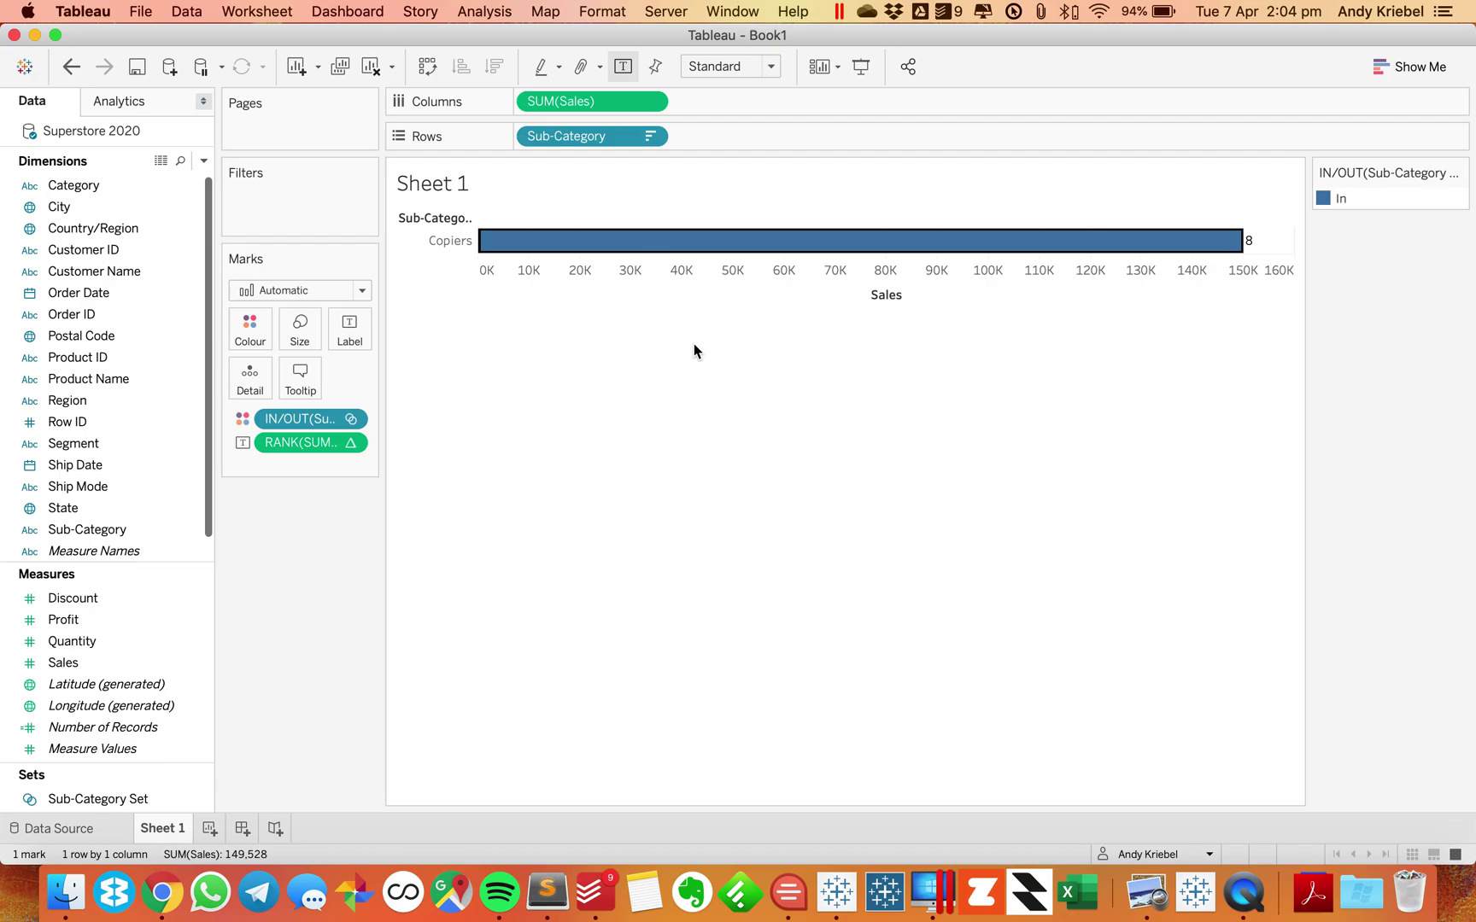
click(255, 11)
click(288, 140)
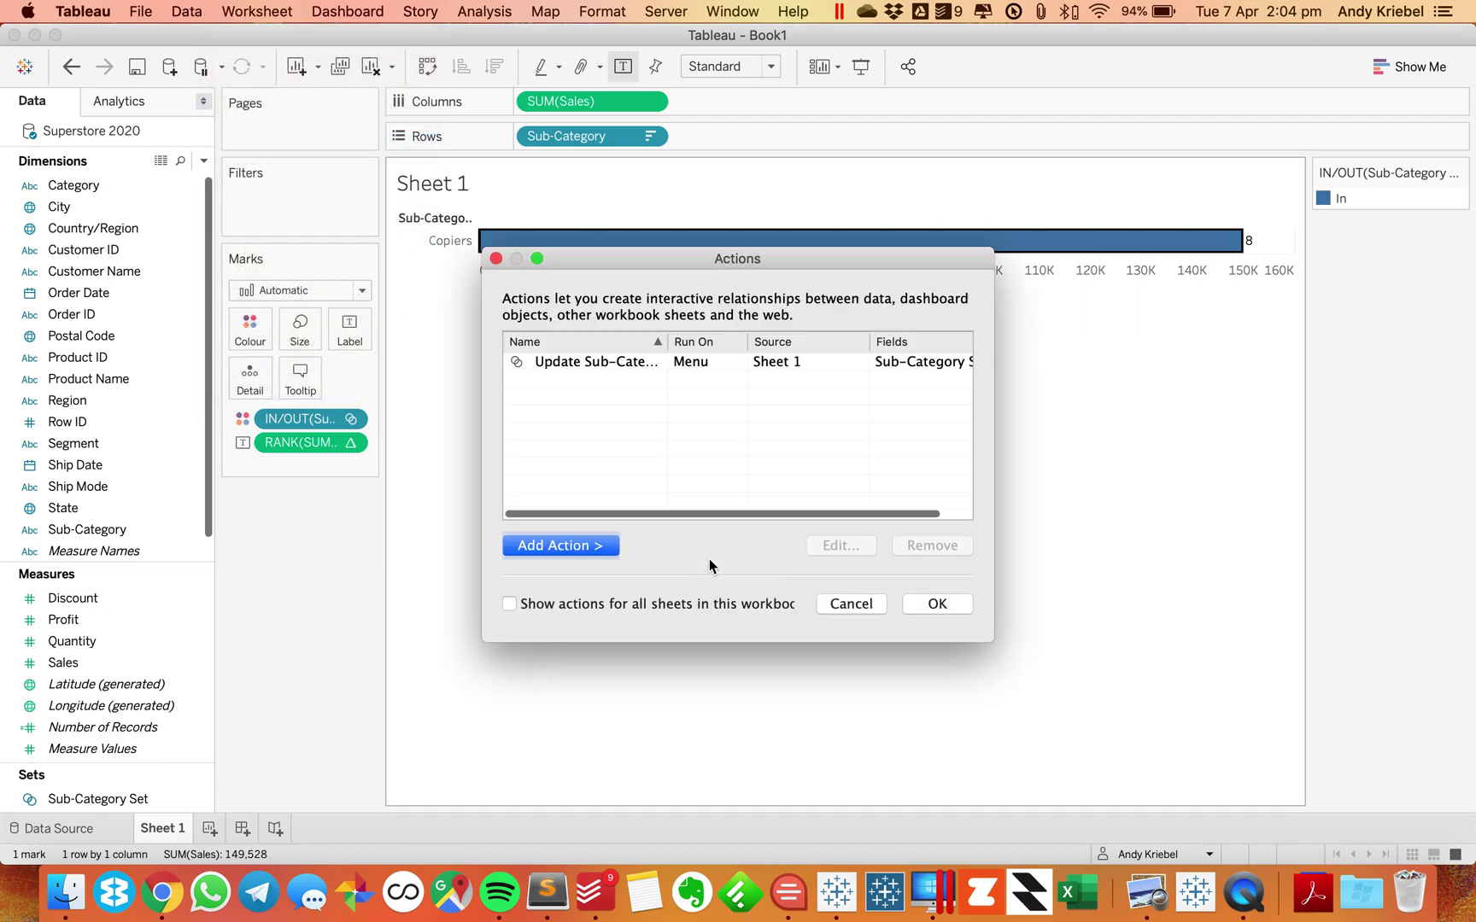
click(642, 362)
double_click(640, 362)
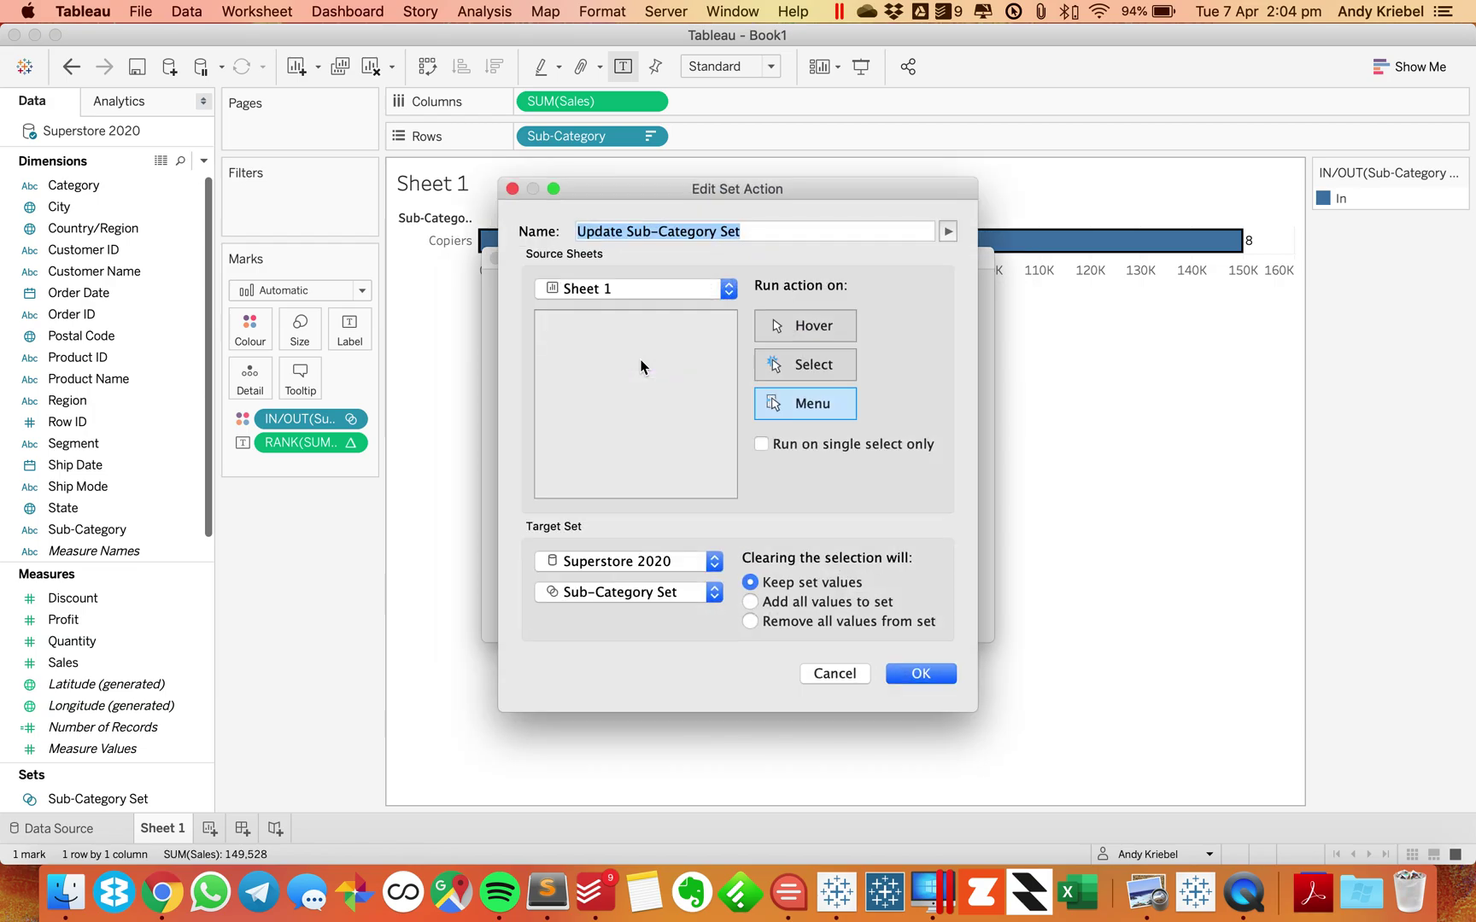
click(815, 367)
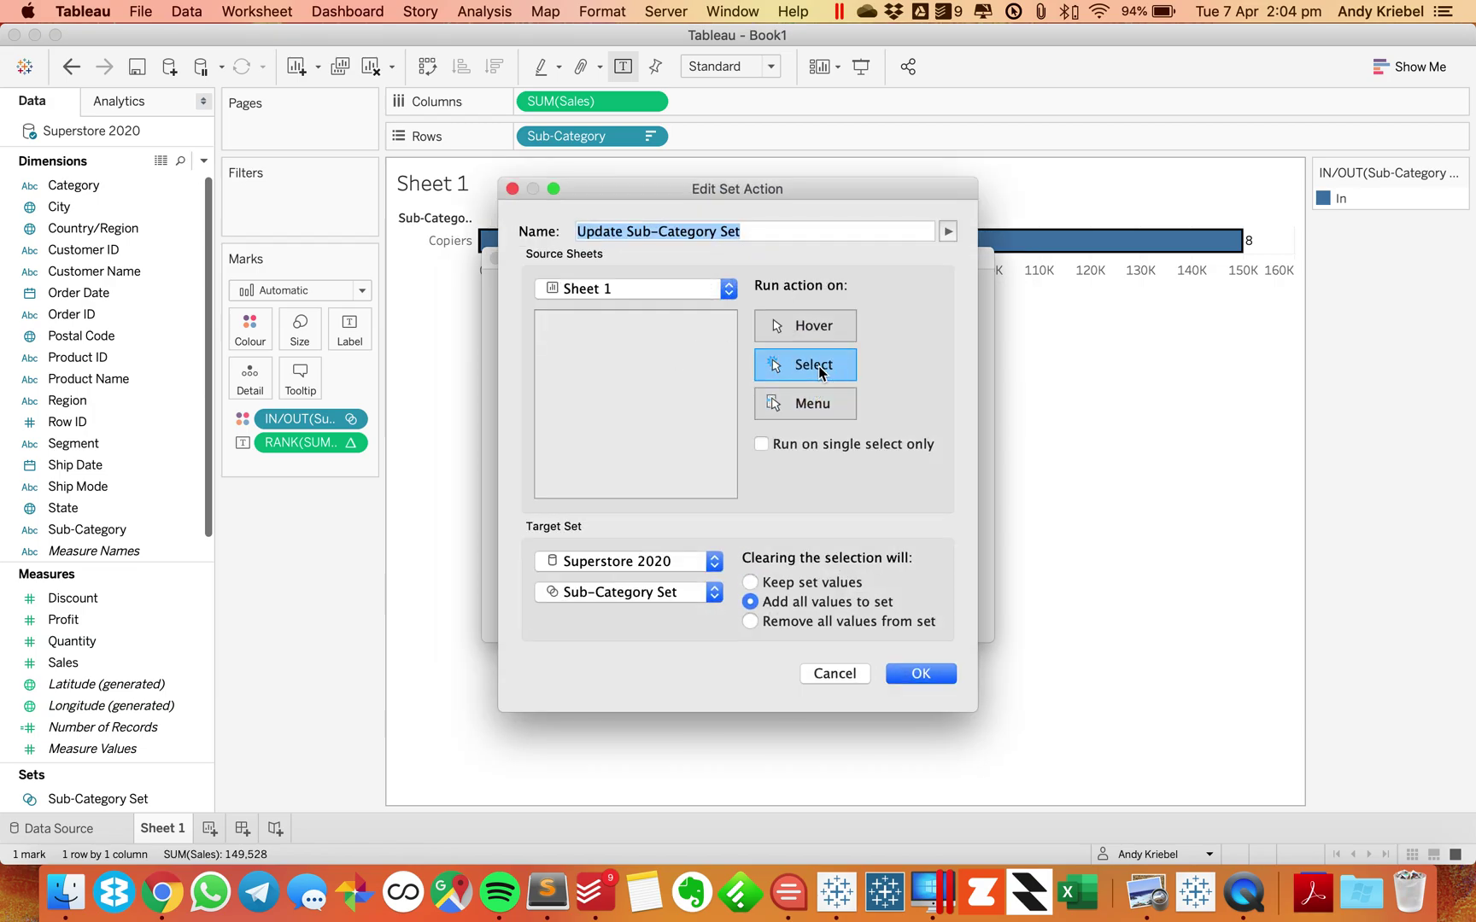
click(794, 606)
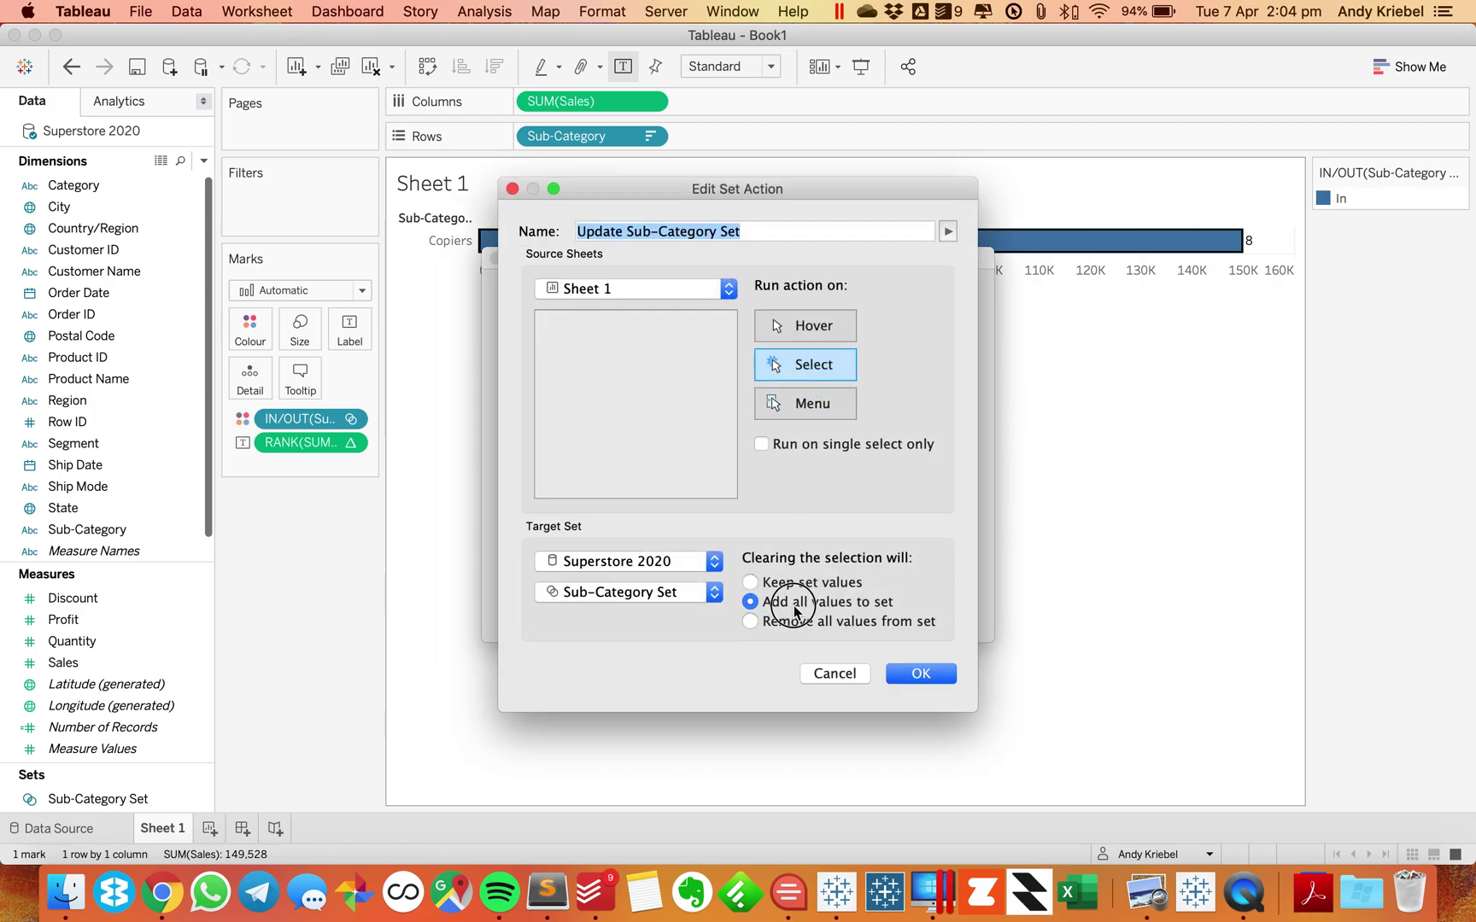
click(921, 679)
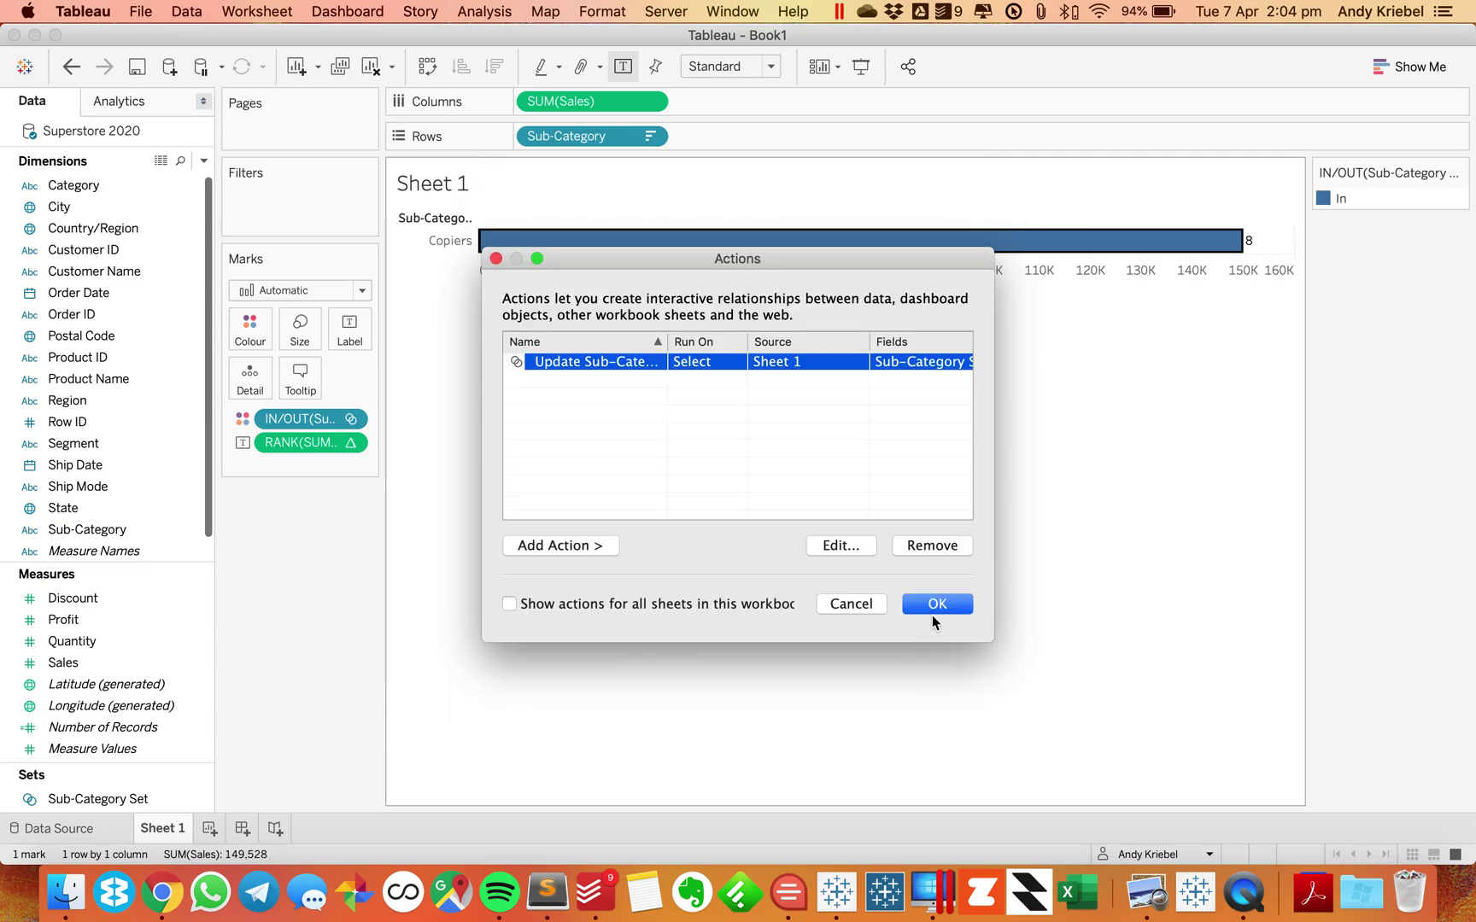
click(933, 603)
click(701, 242)
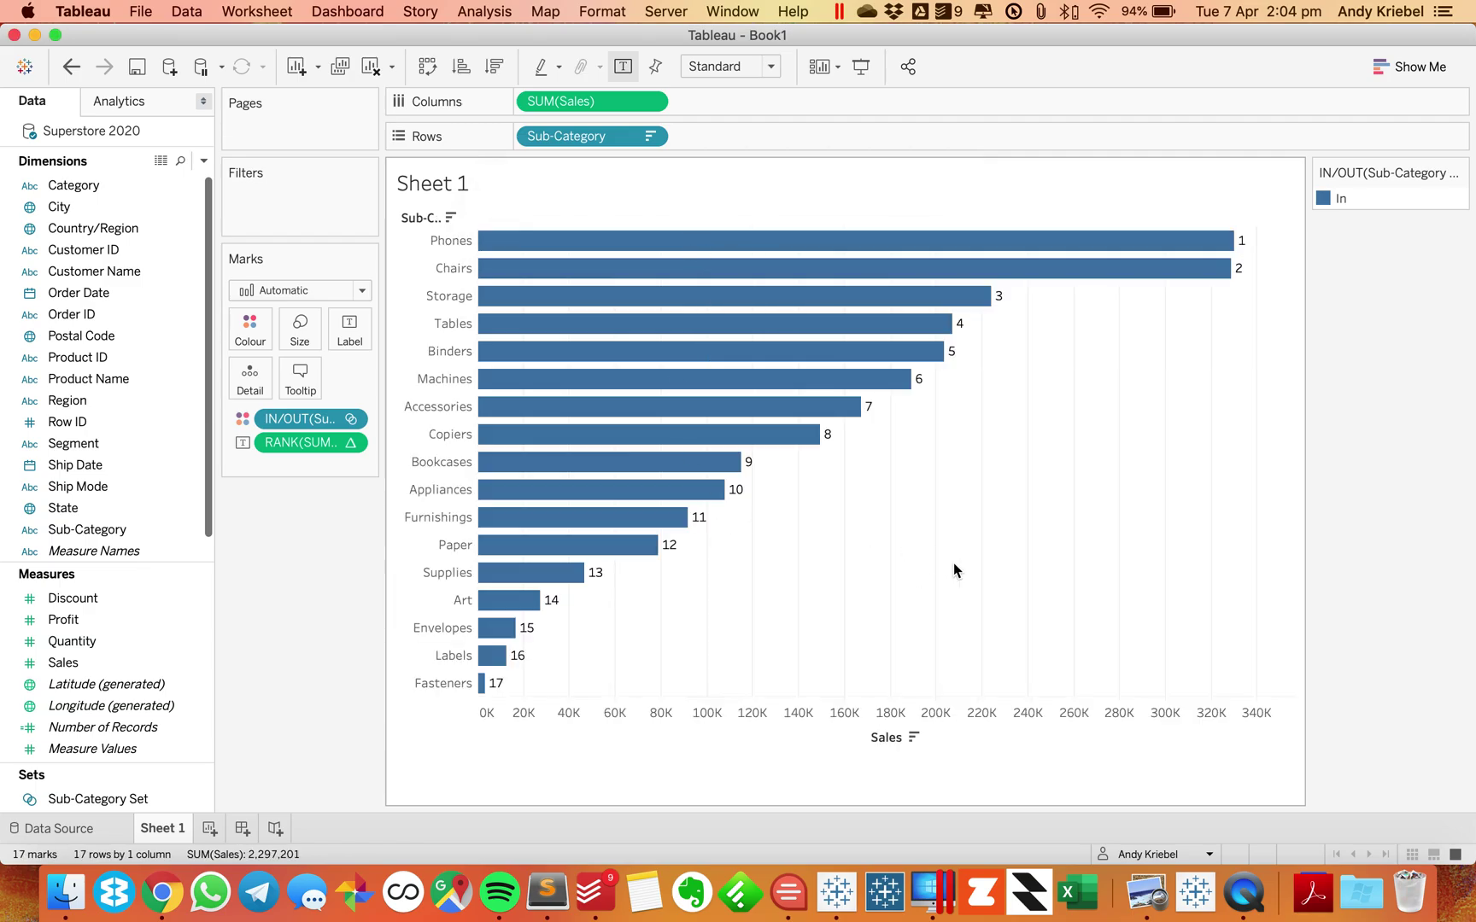
mouse_move(613, 386)
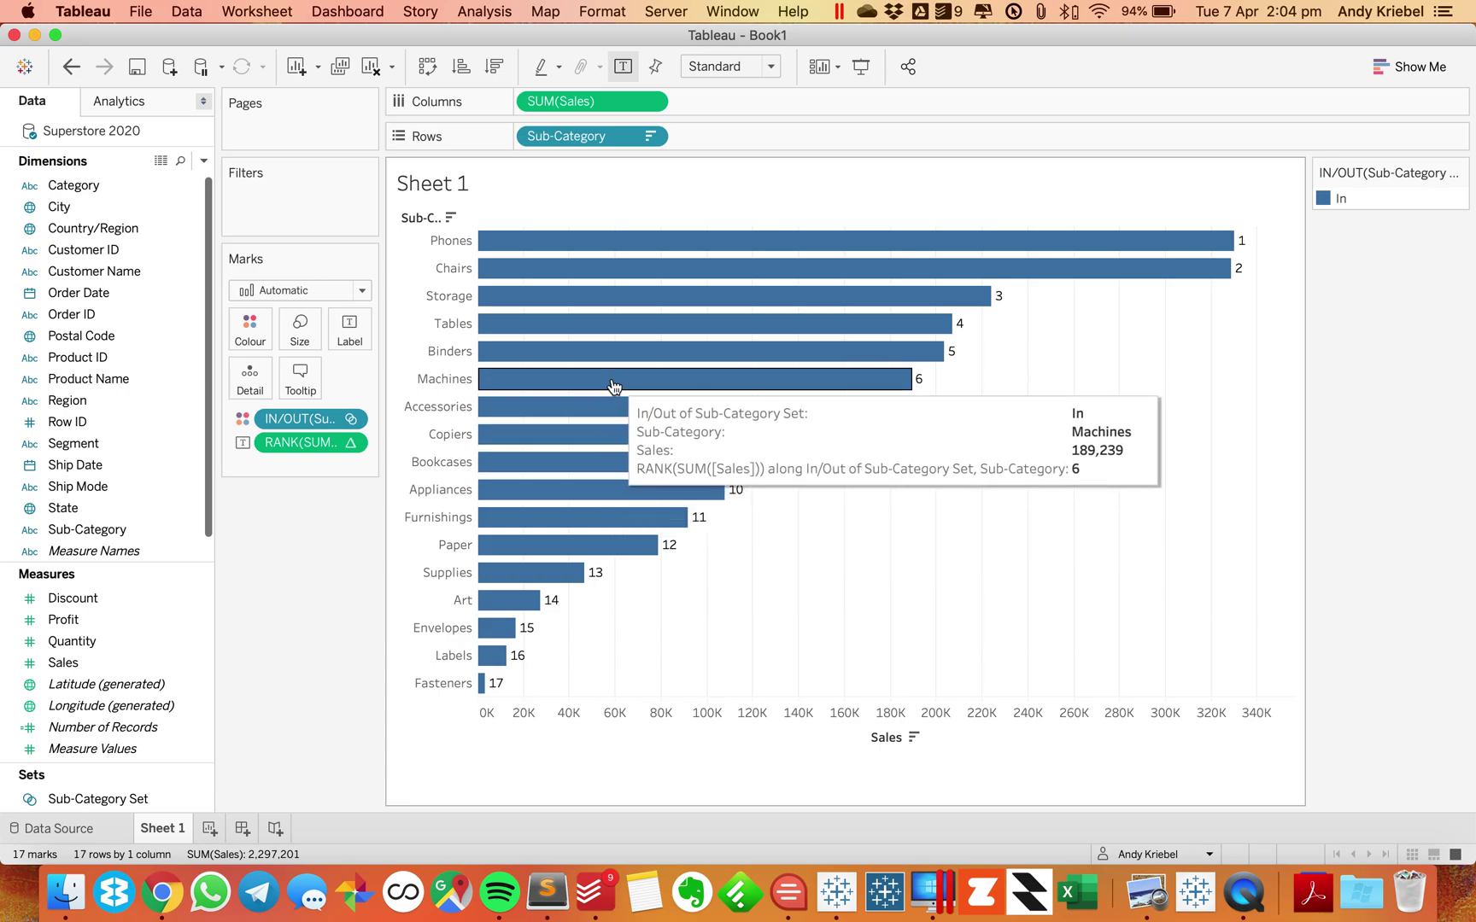
click(614, 386)
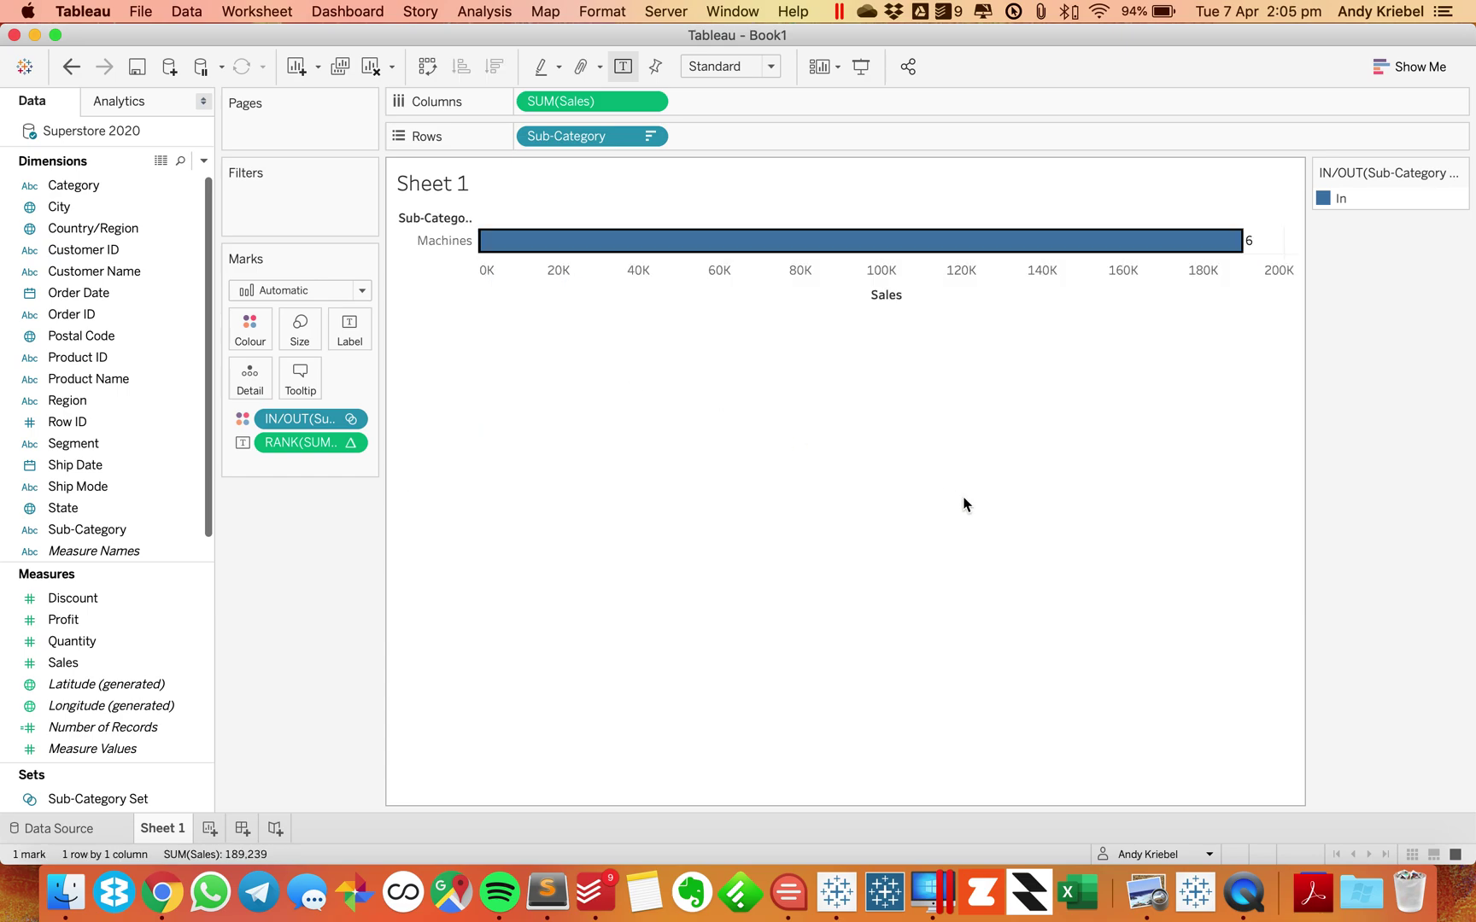
click(780, 242)
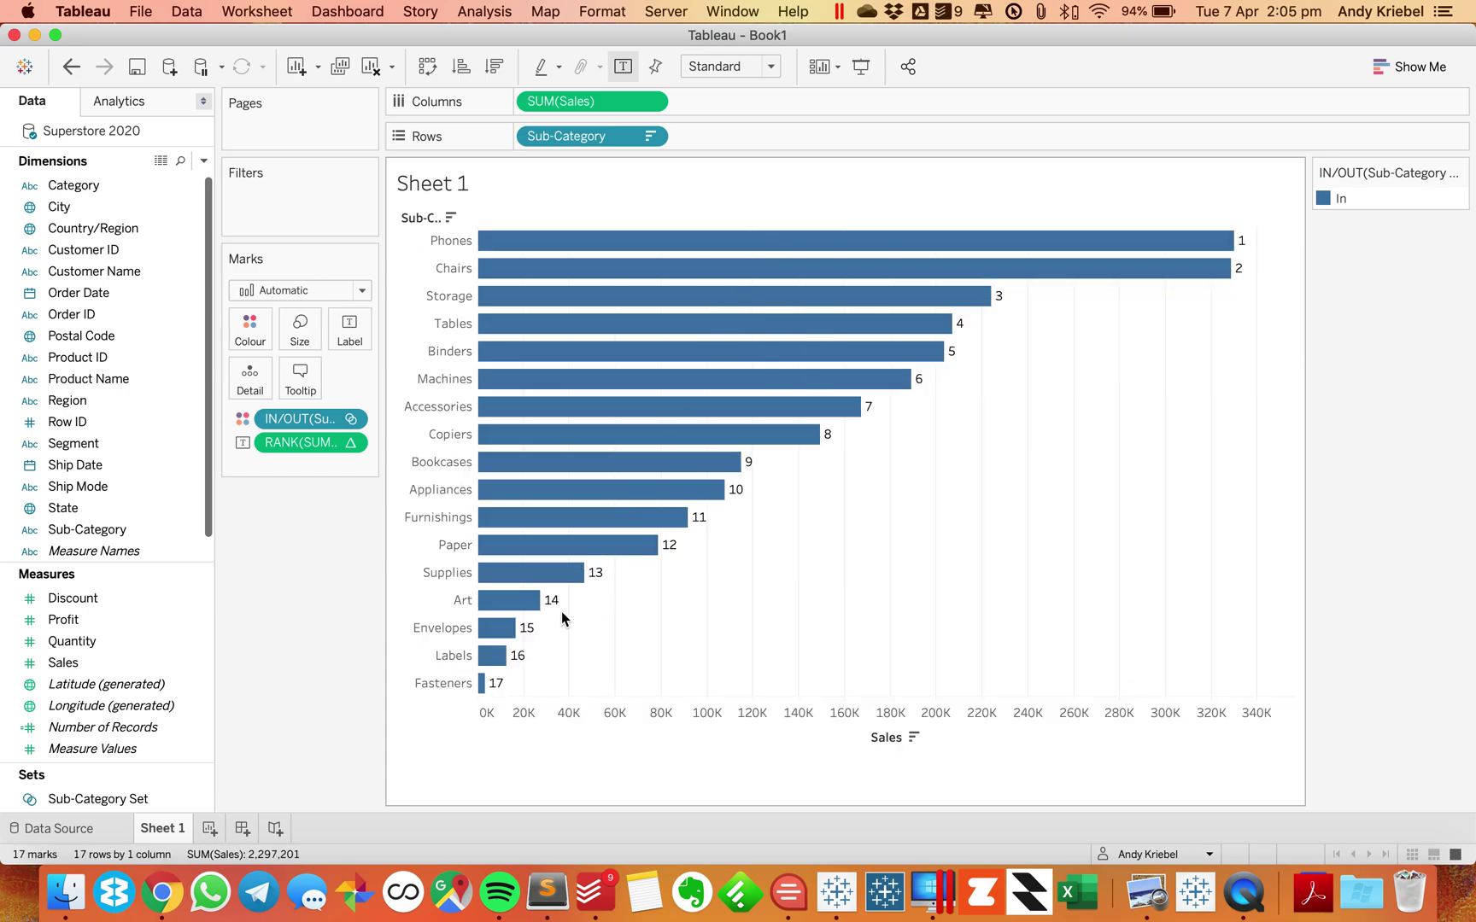
click(502, 600)
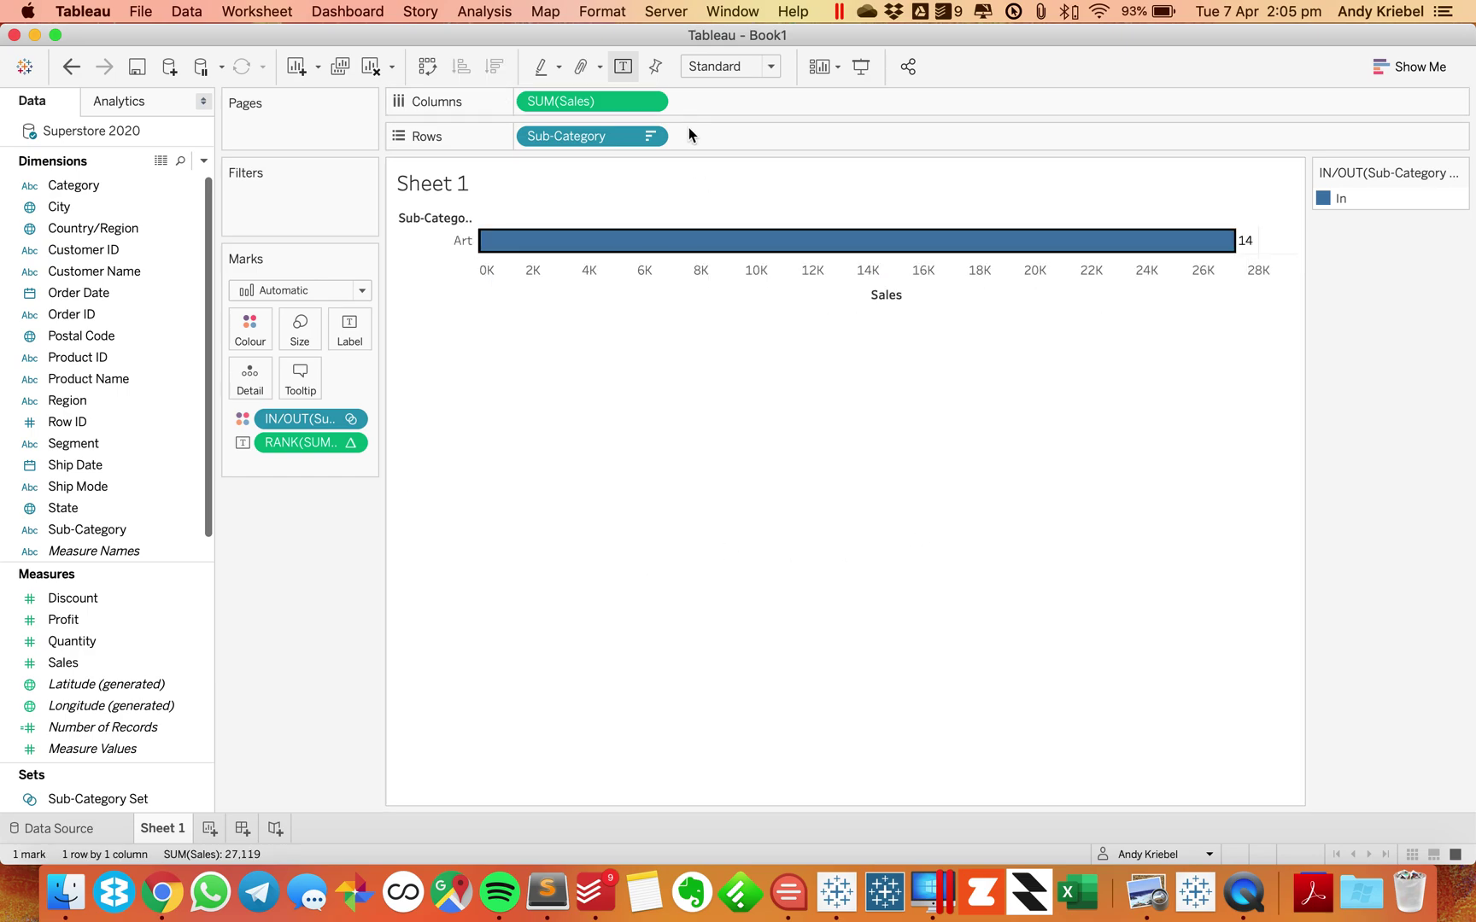
click(699, 242)
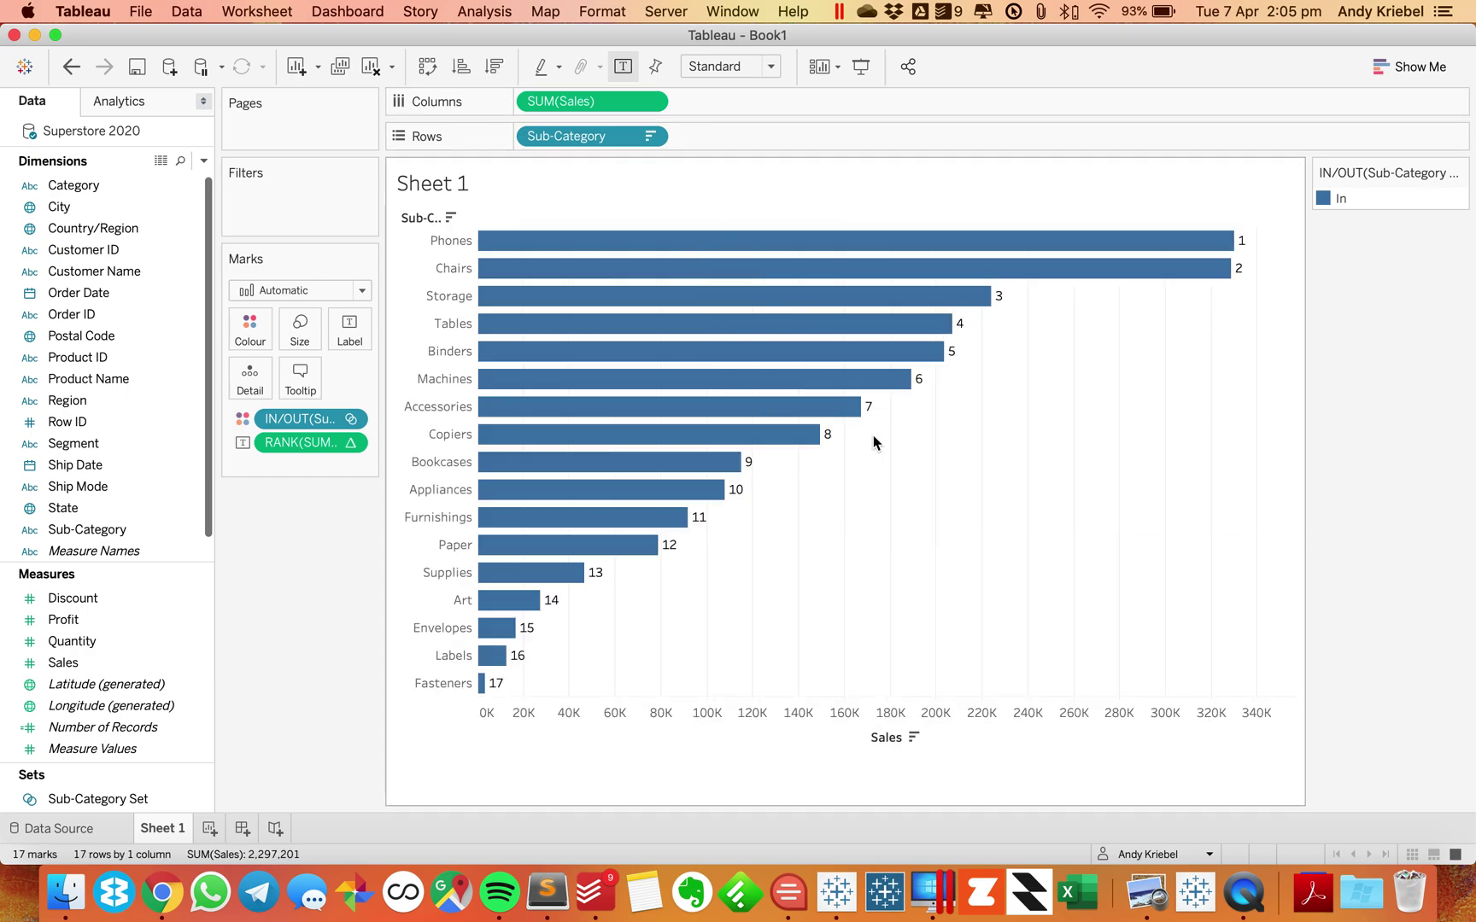
drag(893, 403, 635, 520)
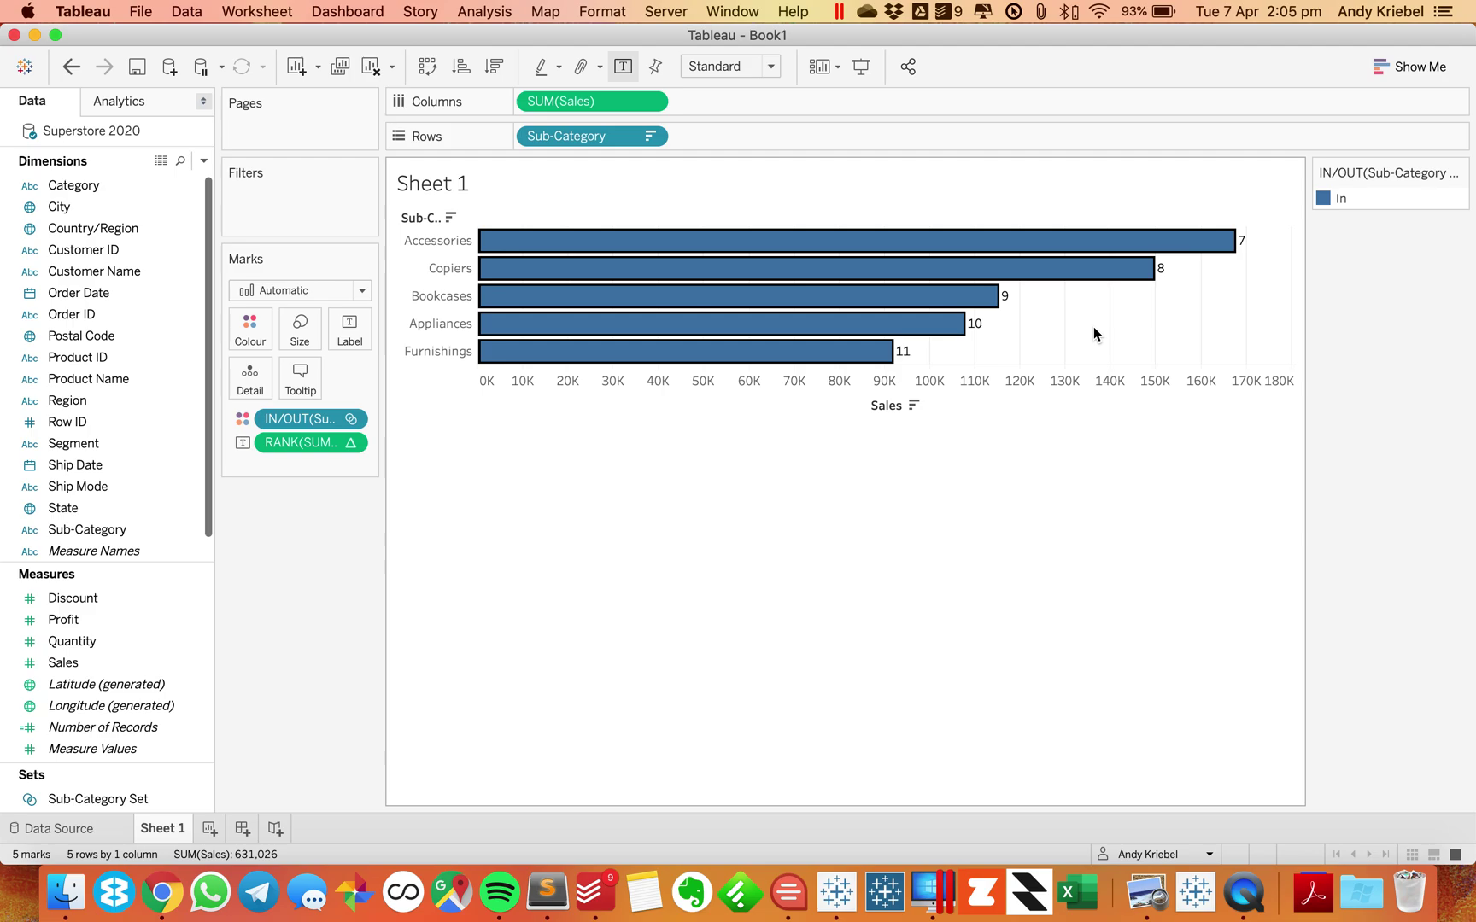
click(1093, 326)
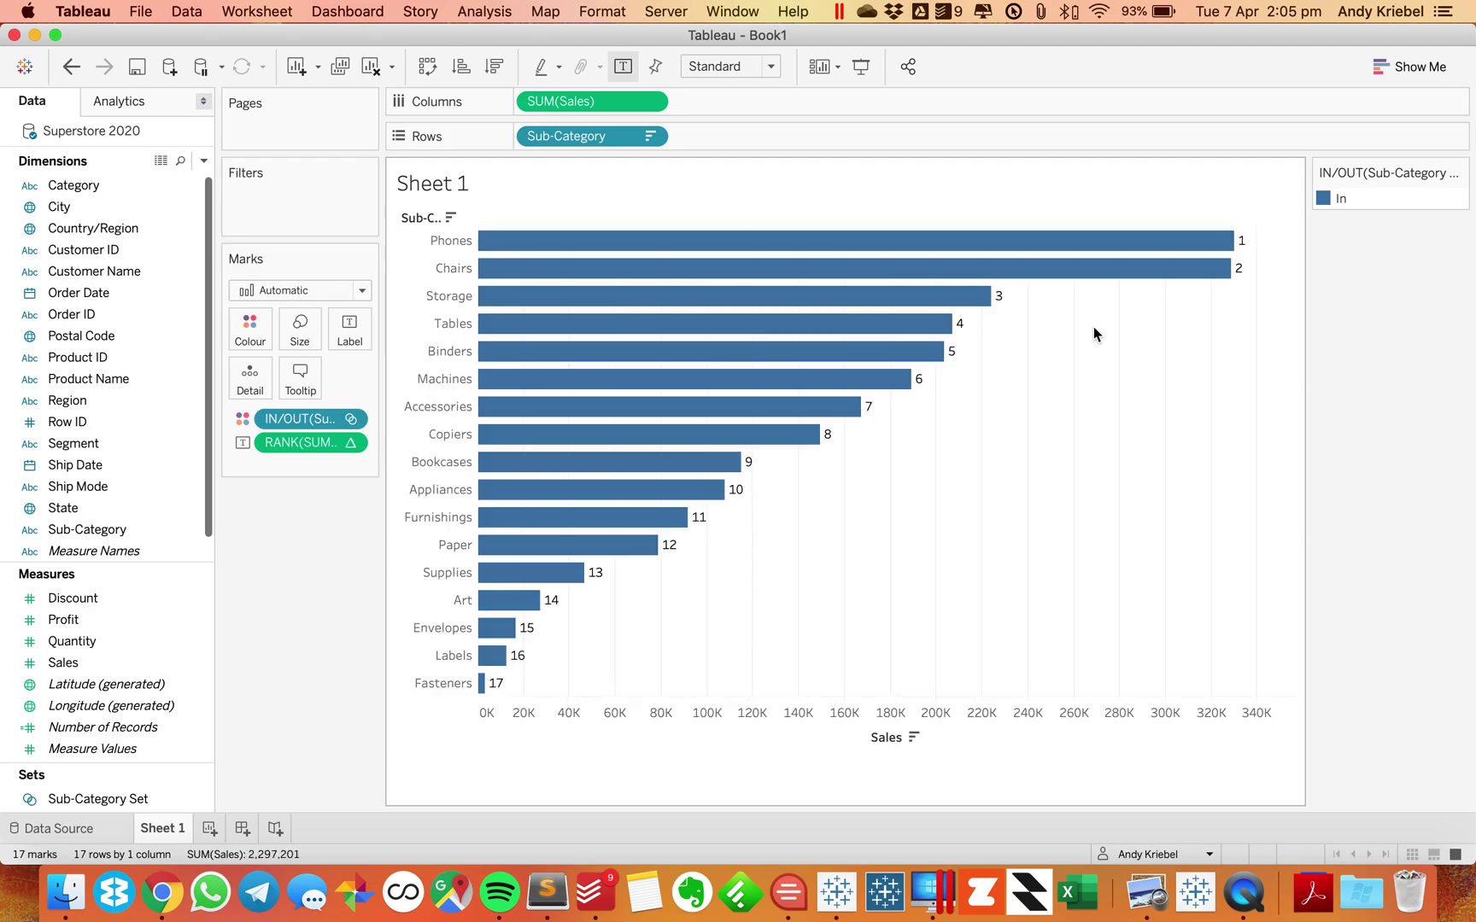